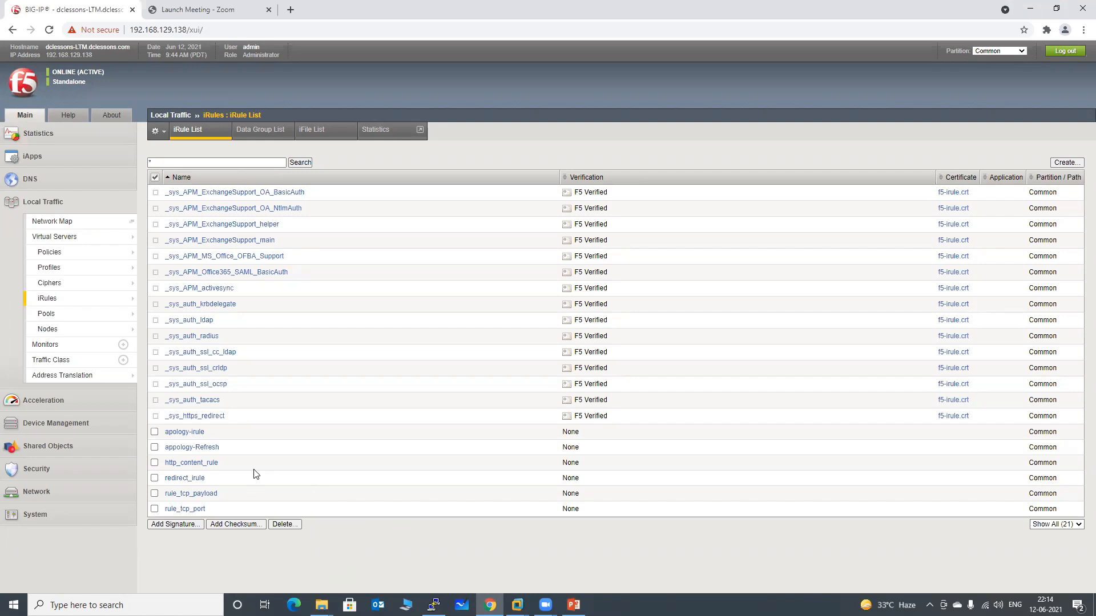
Open the http_content_rule iRule, review its "me" match string and both pool assignments, and submit the definition as it stands
left_click(195, 463)
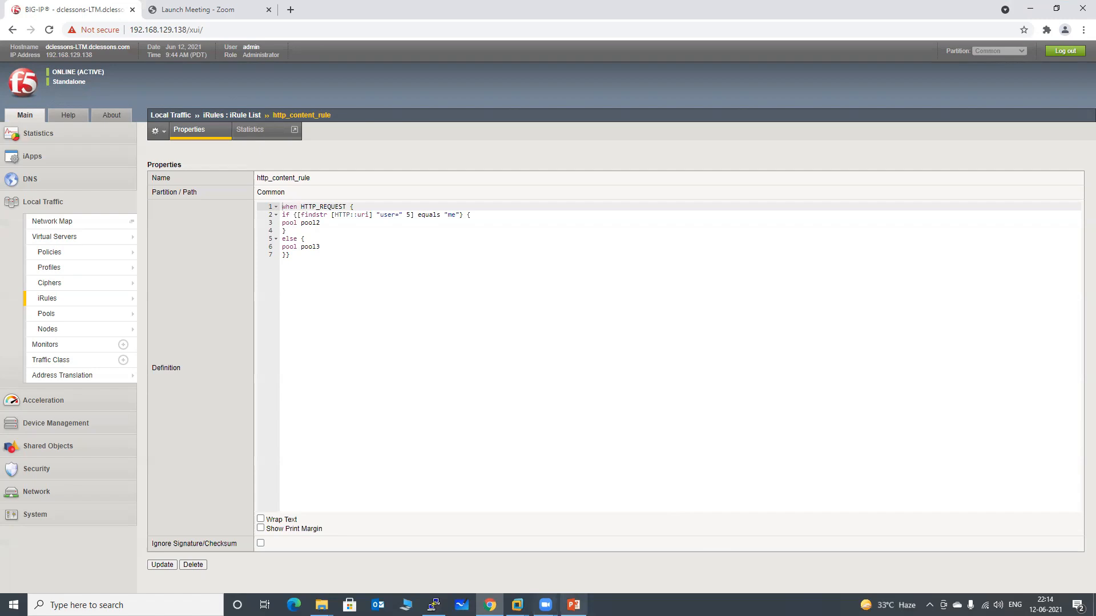
left_click(573, 605)
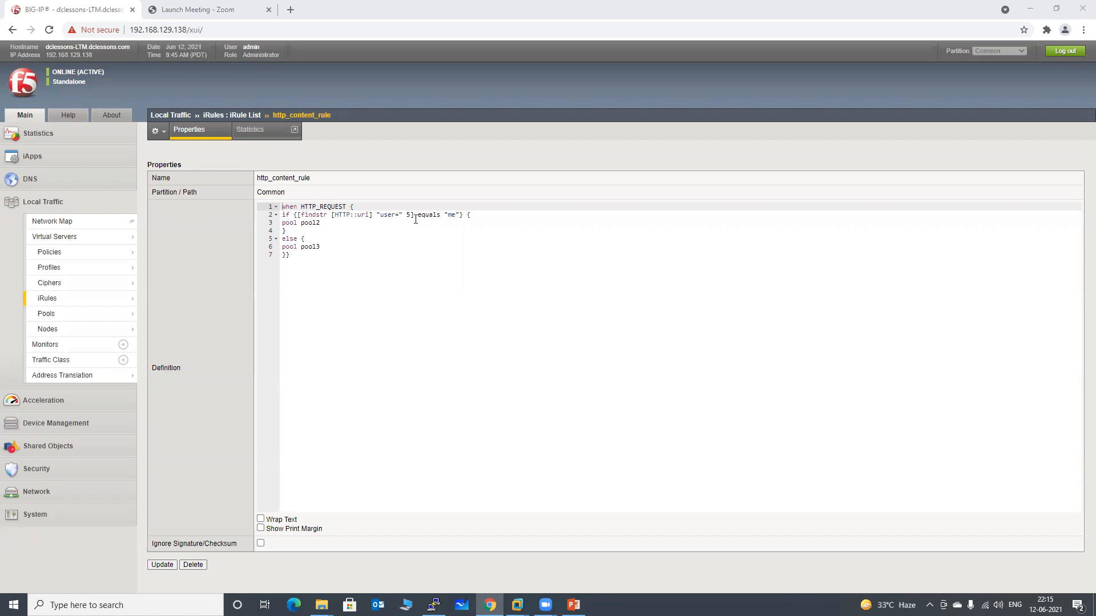
left_click(448, 215)
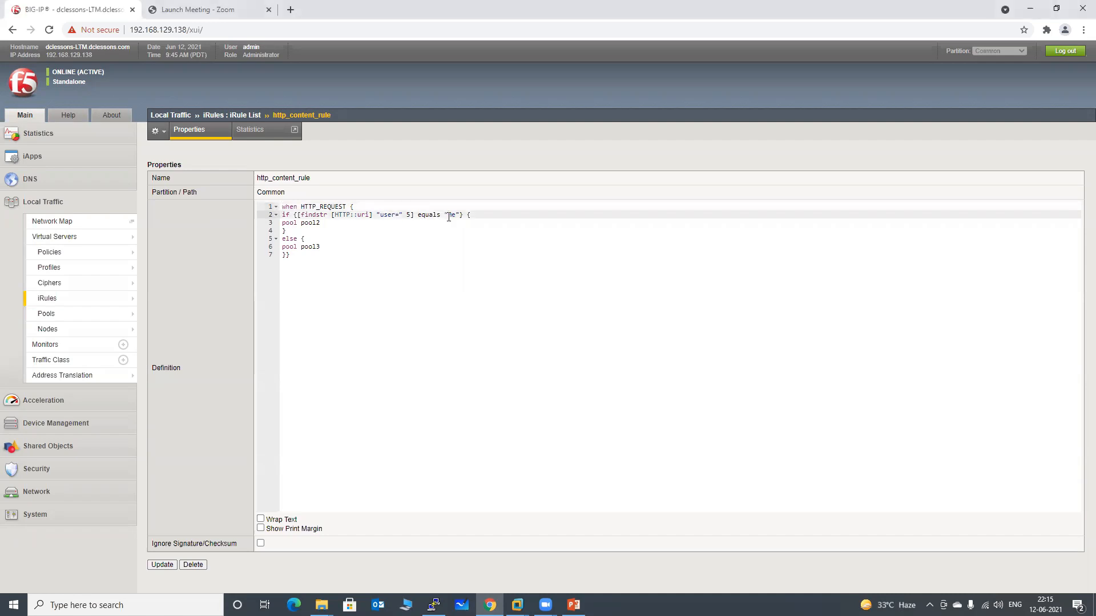
double_click(452, 216)
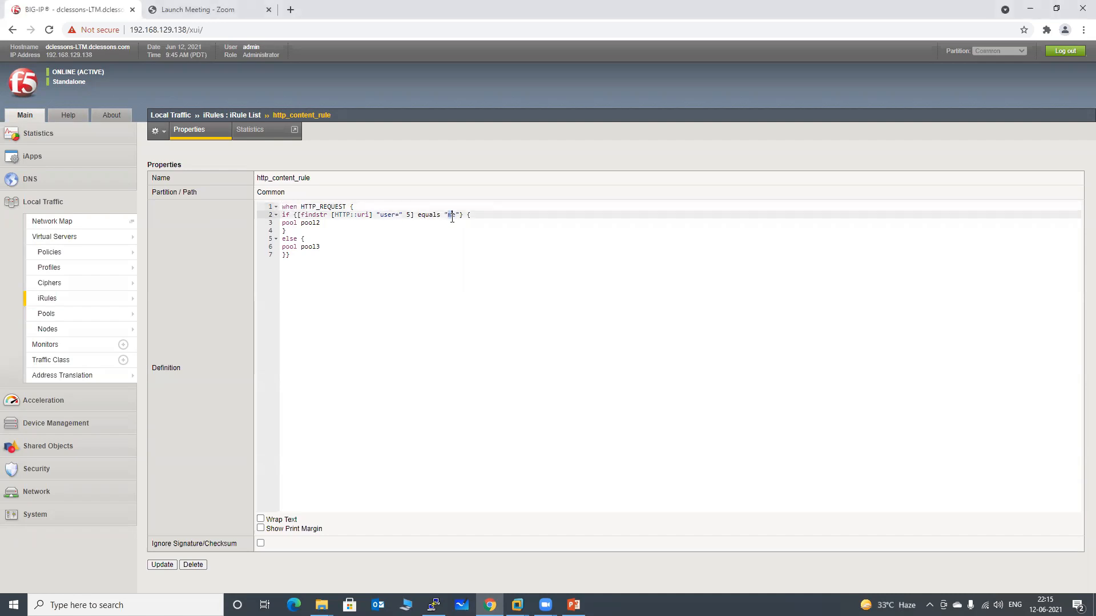
double_click(310, 223)
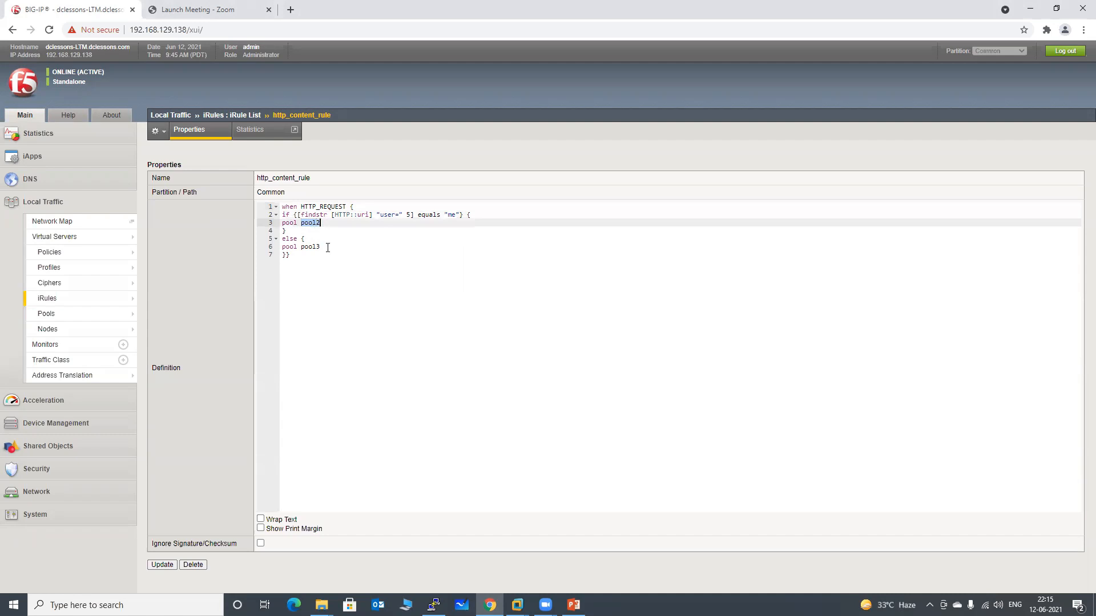
left_click_drag(328, 248, 302, 248)
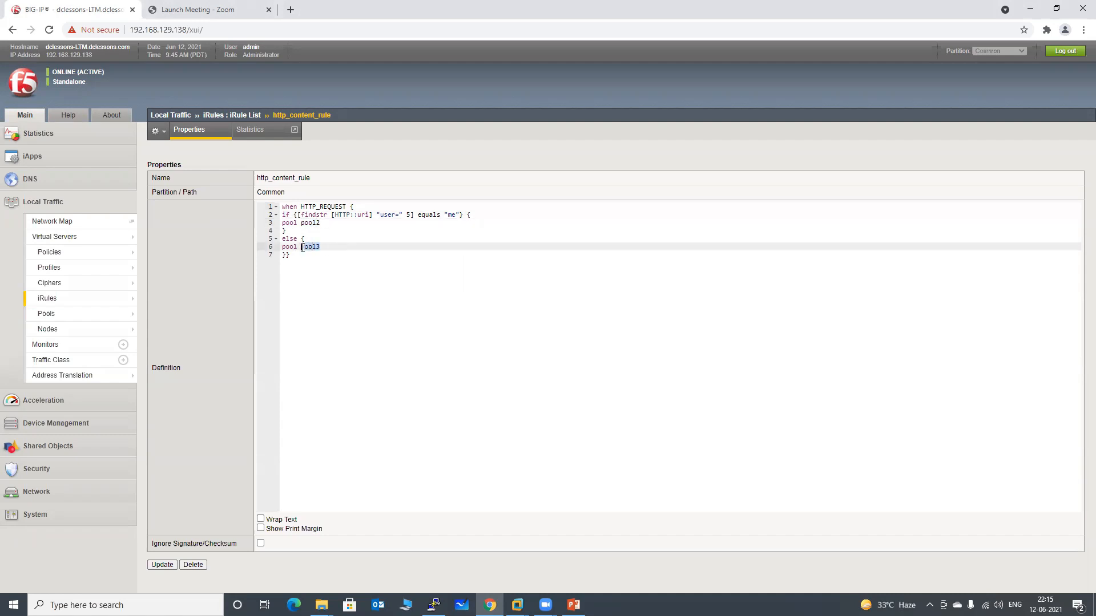
left_click(162, 564)
Show all virtual servers in one list and open the properties of vs_http-content
mouse_move(93, 327)
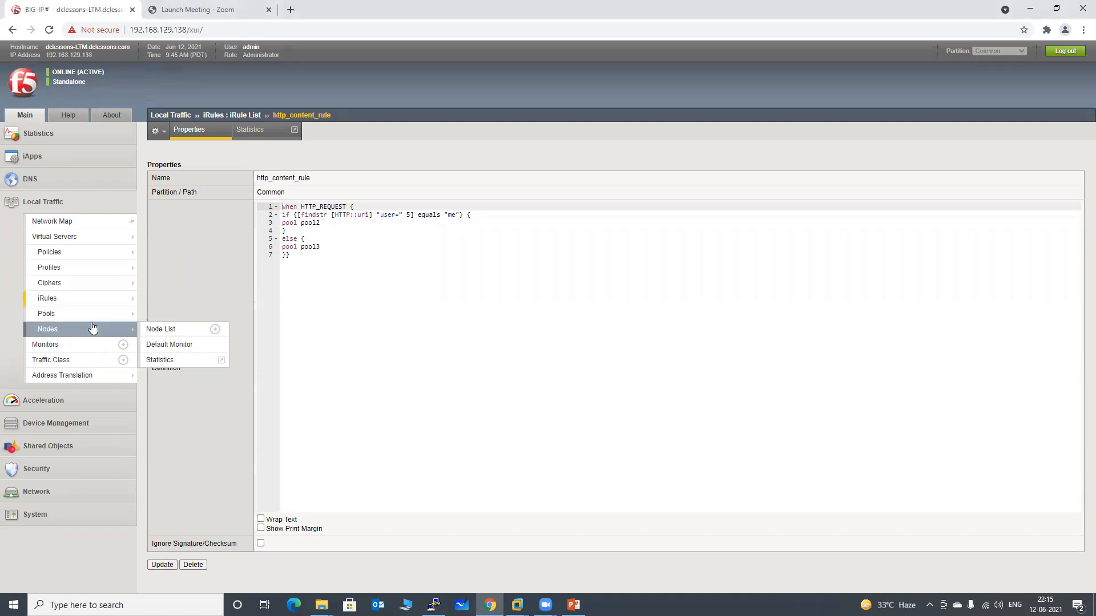
left_click(66, 238)
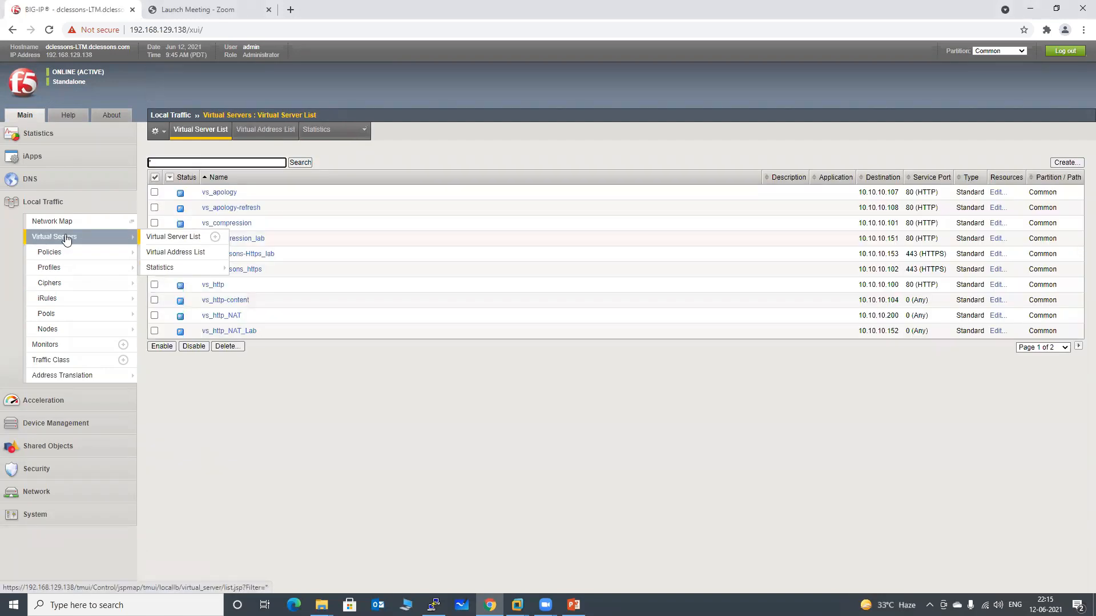
left_click(1037, 349)
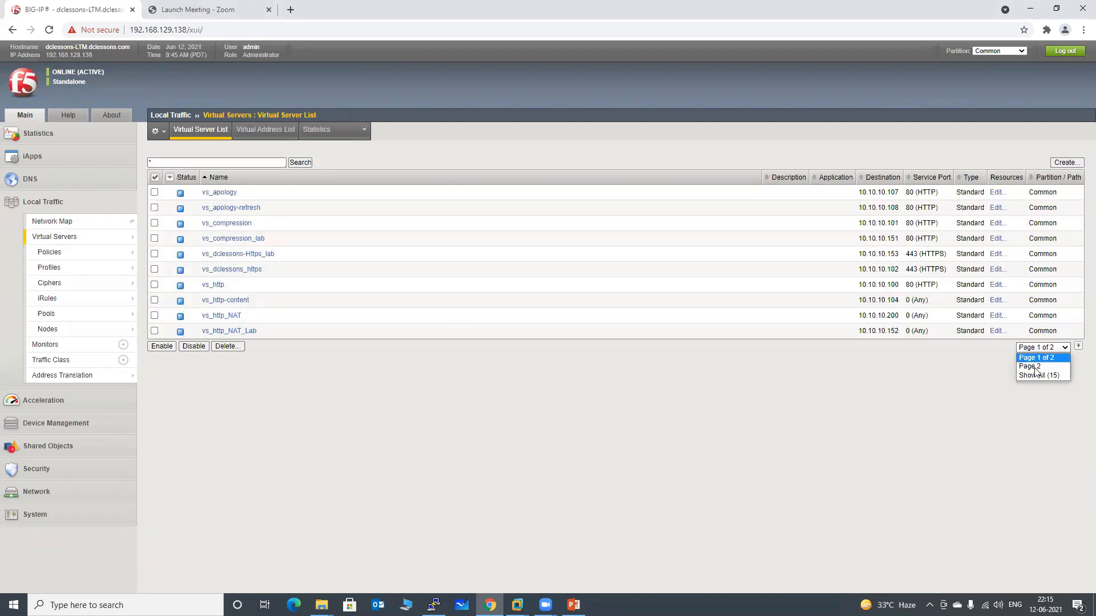
left_click(1034, 375)
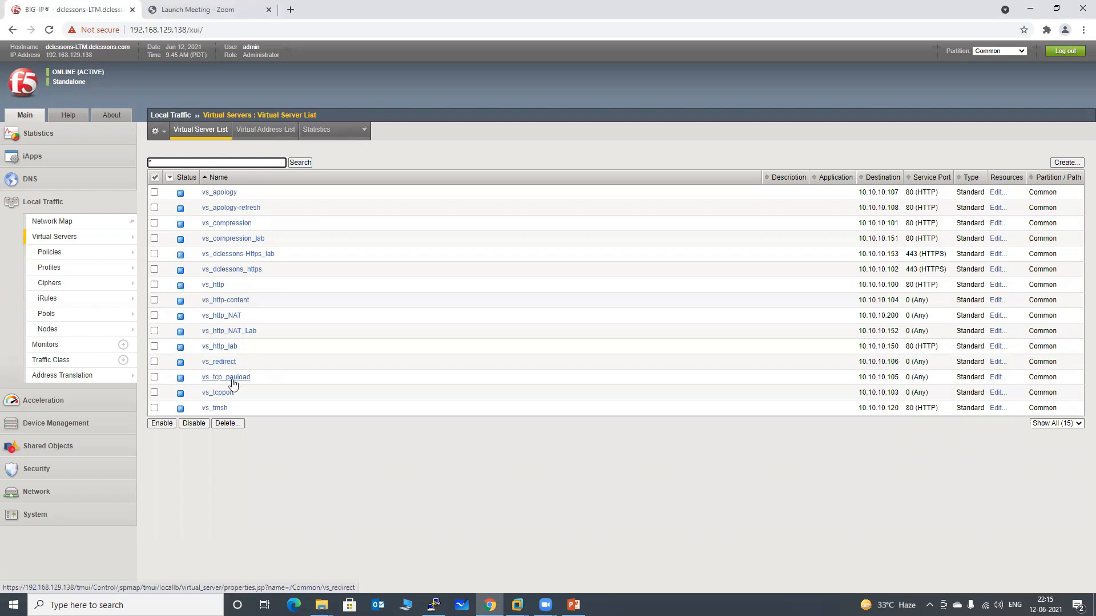
left_click(225, 301)
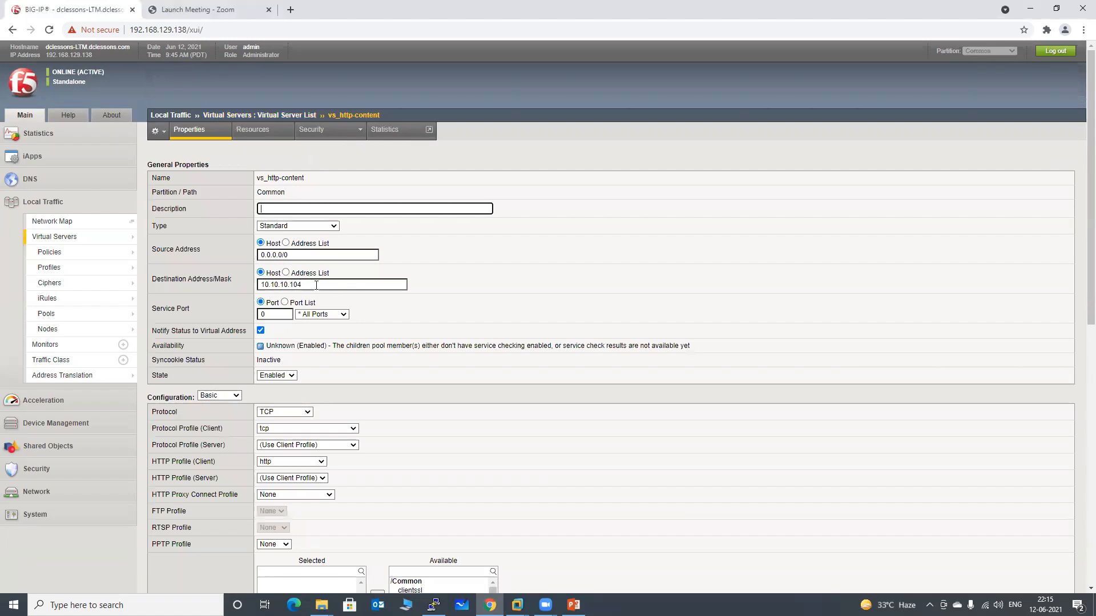
Examine the destination address, client protocol profile and client HTTP profile of the vs_http-content virtual server
scroll(470, 337, "down", 3)
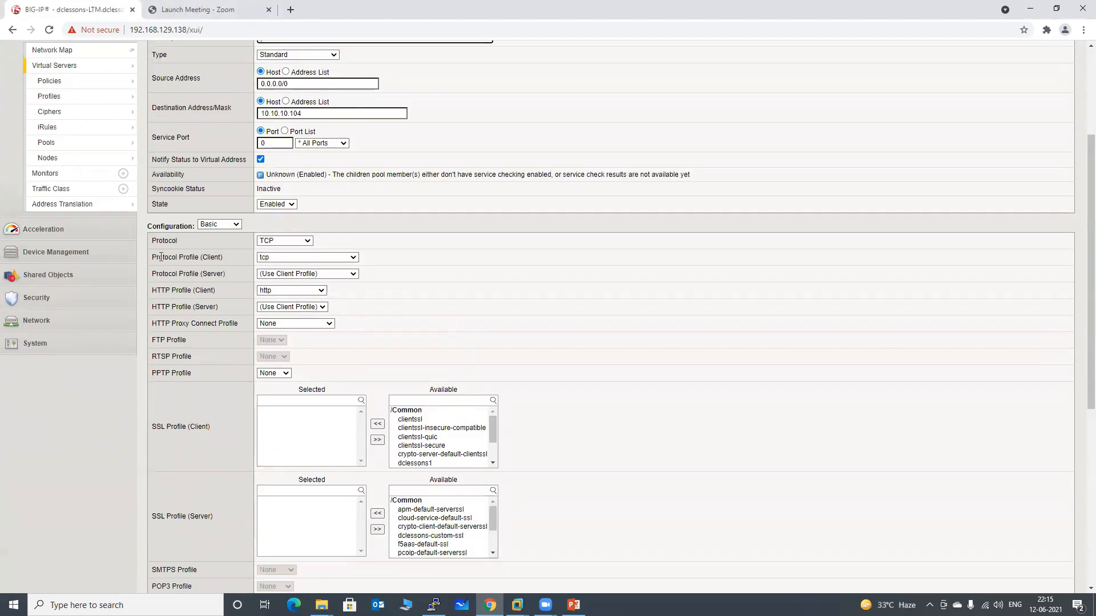
left_click_drag(152, 256, 211, 256)
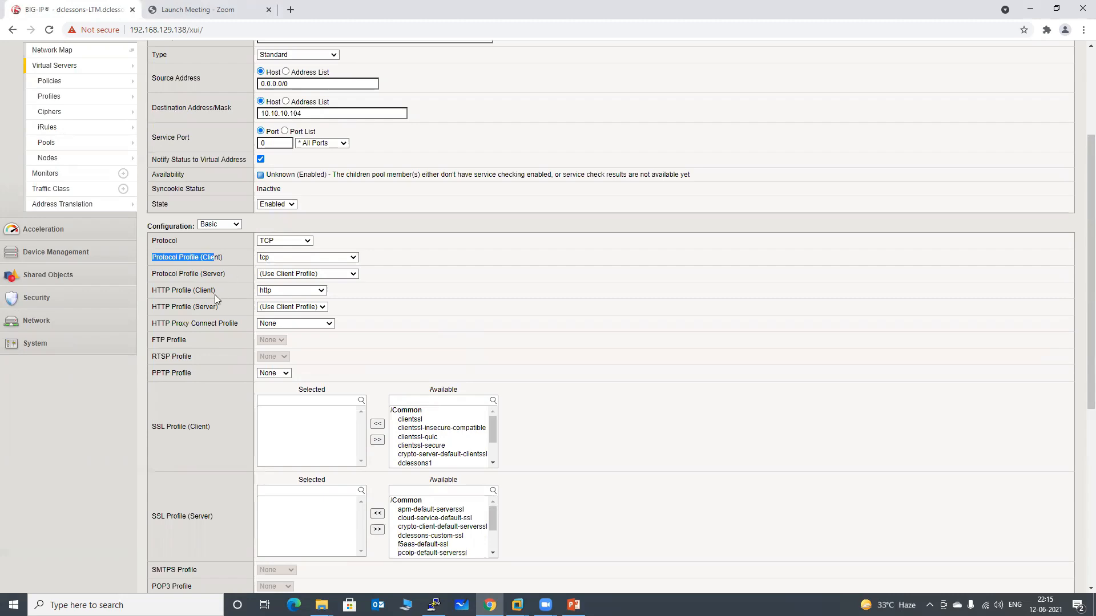
left_click(151, 294)
left_click_drag(151, 294, 216, 291)
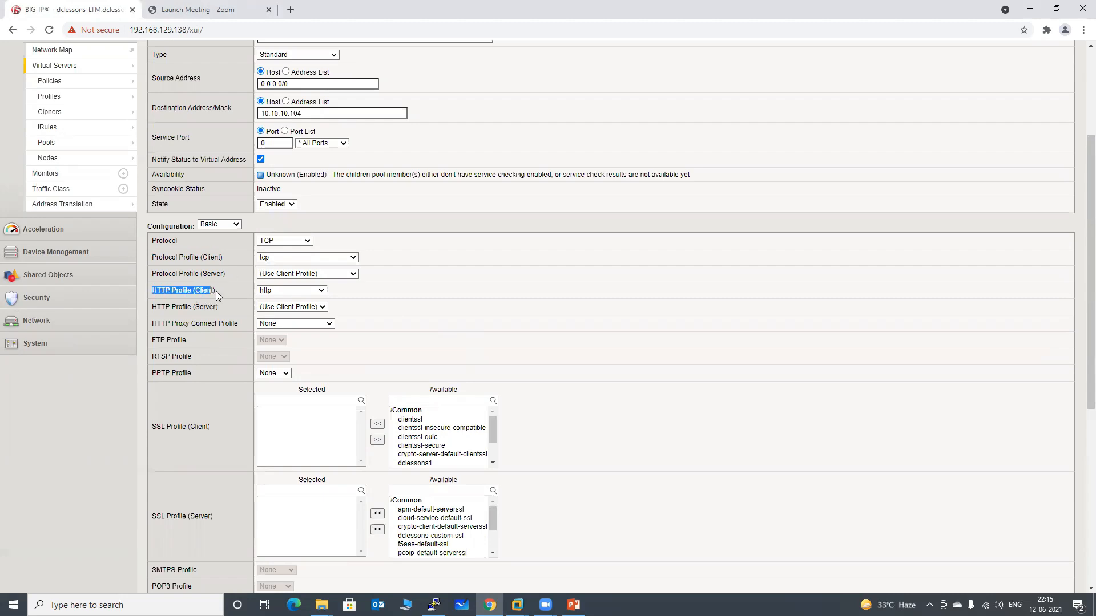
left_click(277, 293)
left_click(277, 292)
left_click(503, 335)
scroll(522, 338, "down", 4)
scroll(523, 338, "down", 2)
scroll(523, 338, "up", 10)
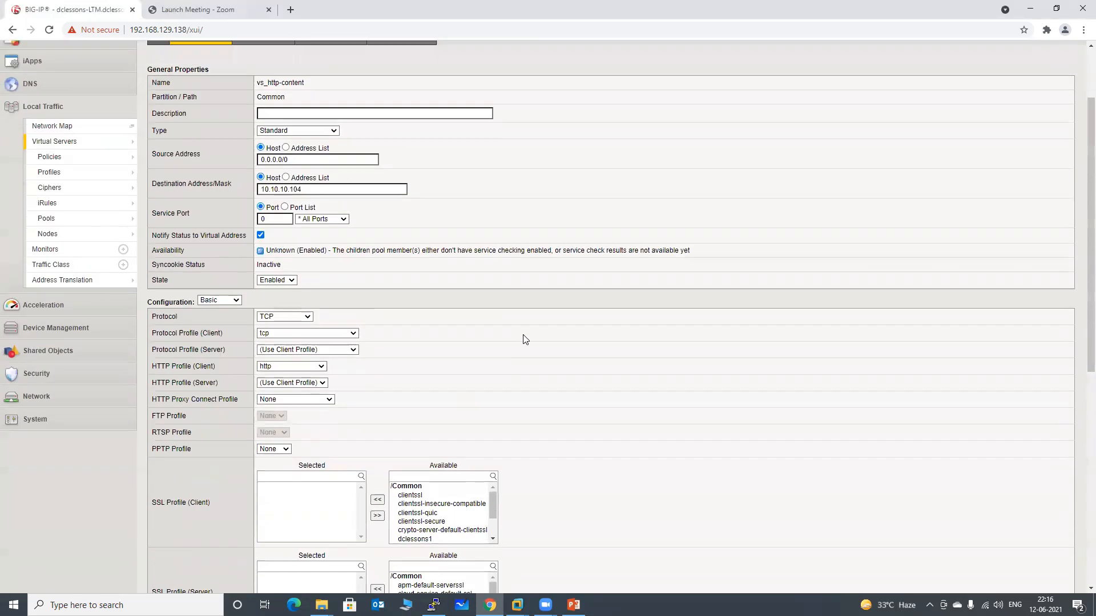
Open the iRule attached to vs_http-content's resources, review its condition and else pool, and submit it as it stands
left_click(259, 138)
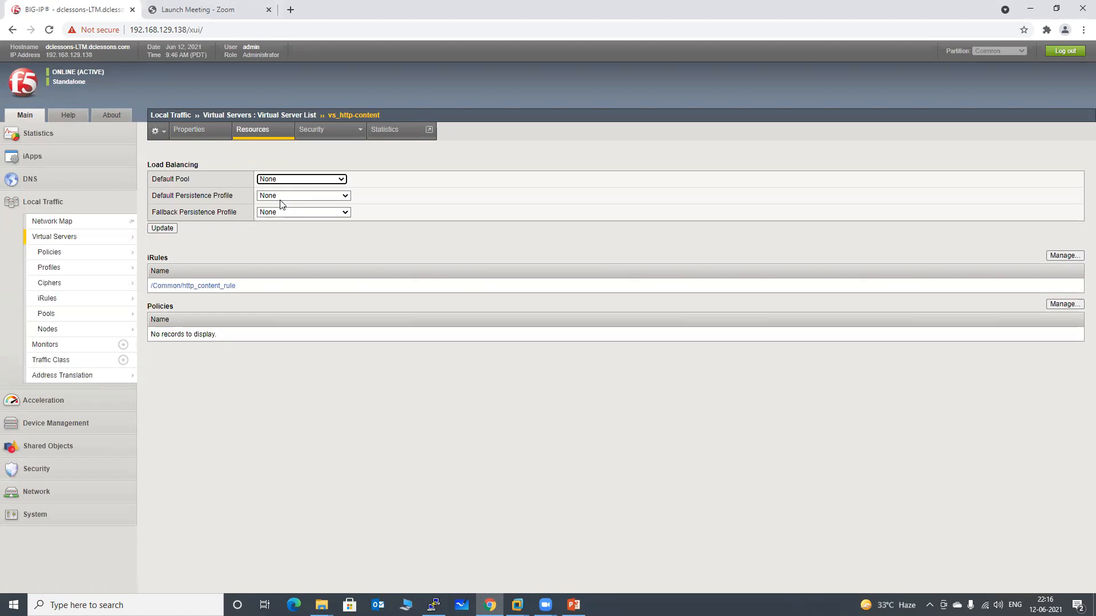
left_click(207, 285)
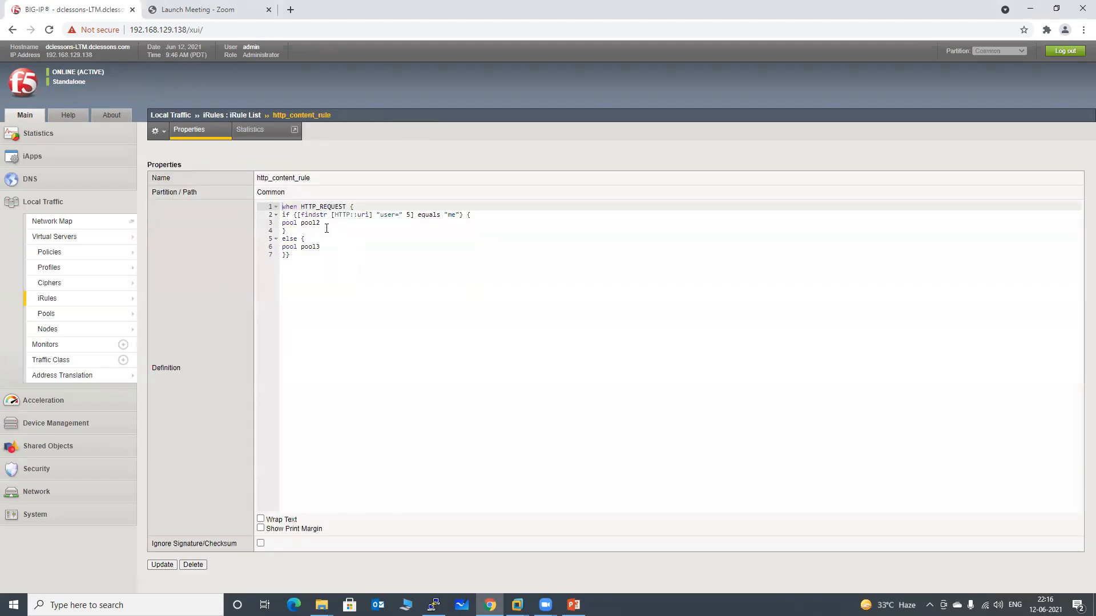
left_click(321, 216)
left_click(320, 246)
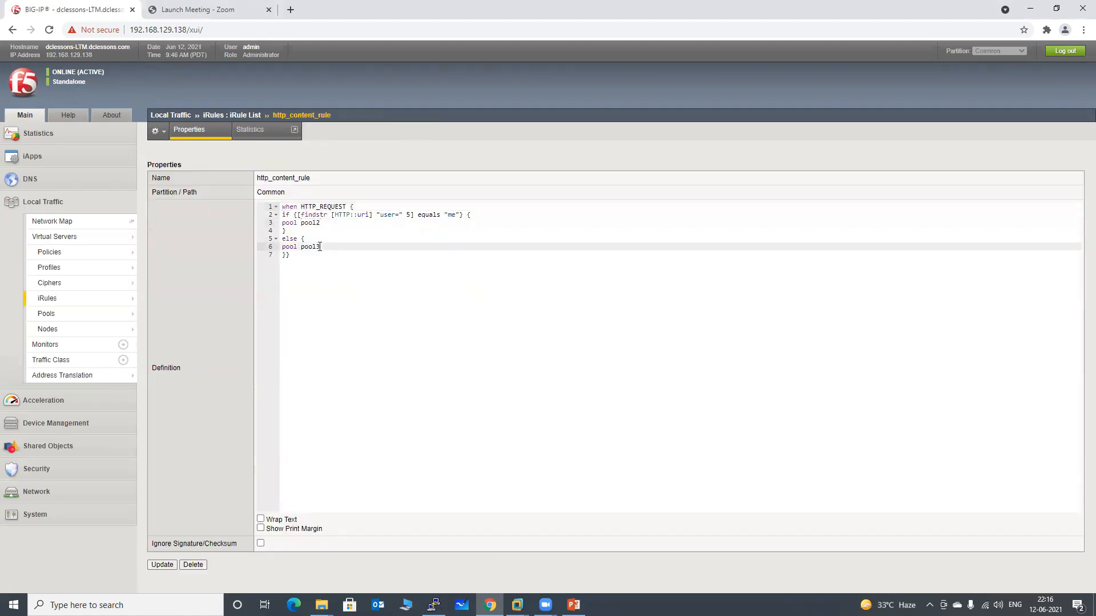
left_click_drag(320, 247, 303, 247)
left_click(161, 565)
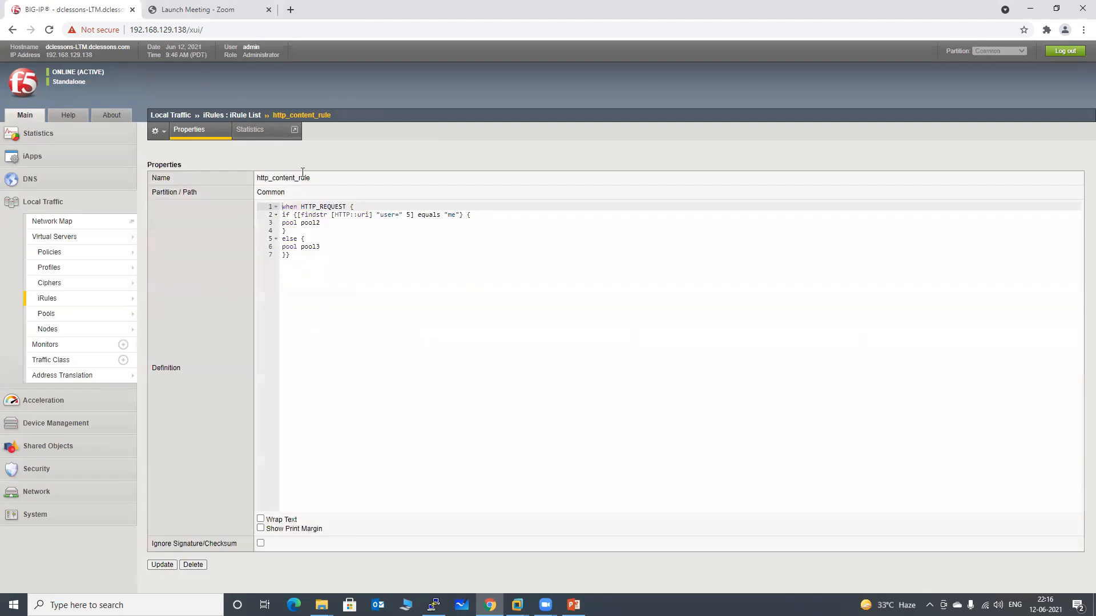
Return to the vs_http-content virtual server and display its resources, including the assigned iRules
mouse_move(67, 256)
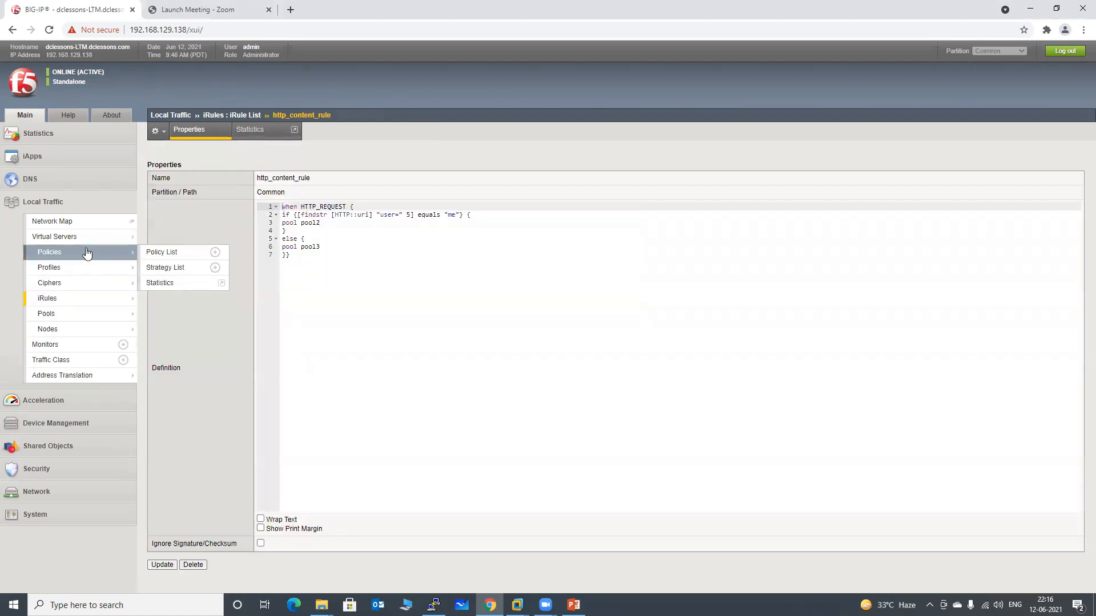
left_click(55, 237)
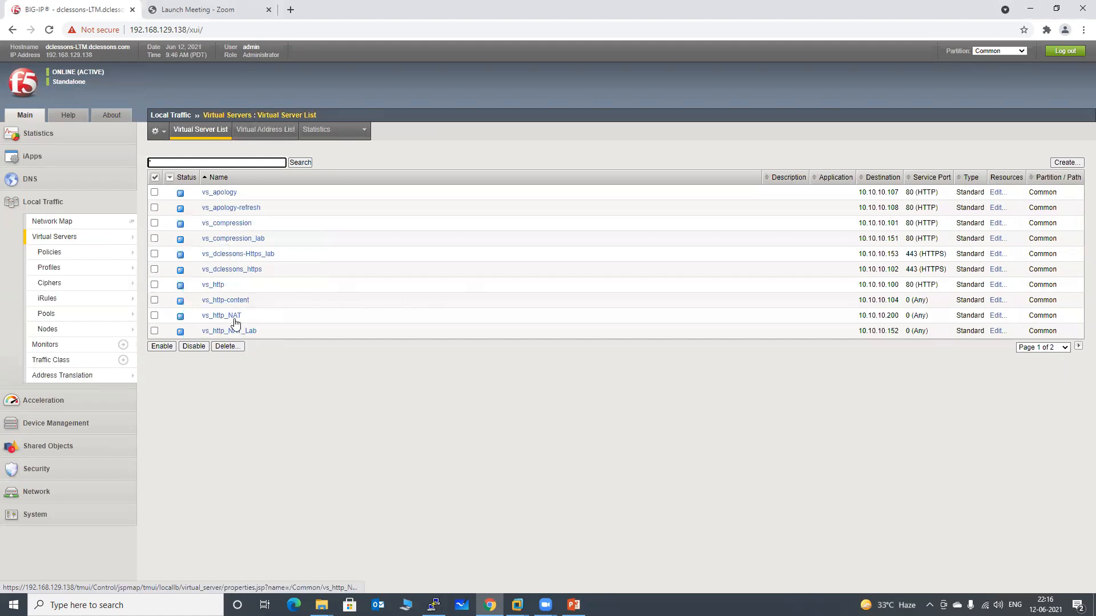
left_click(228, 300)
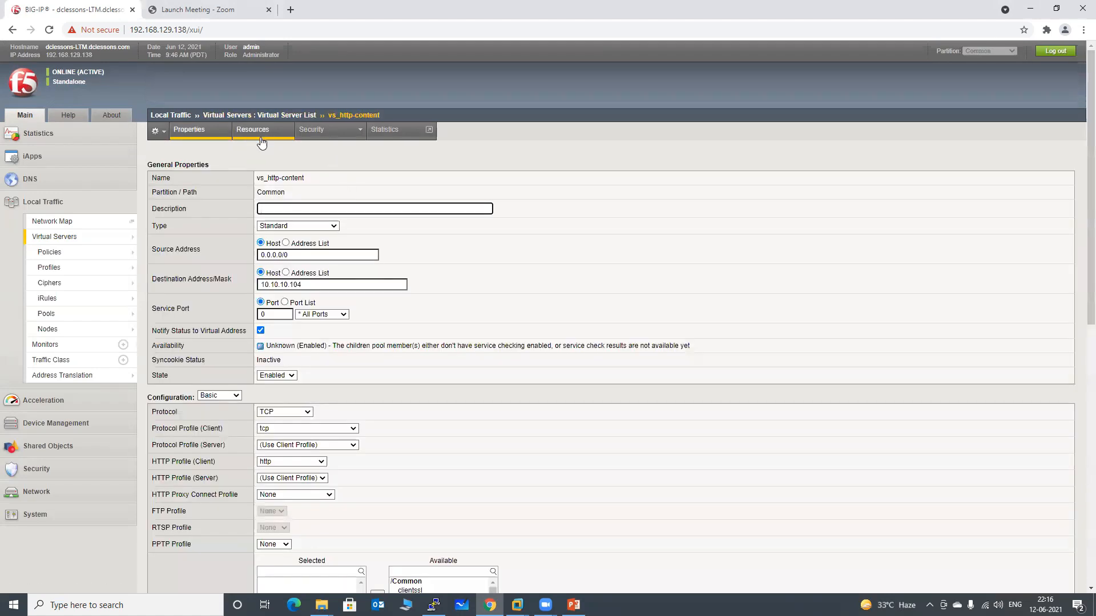
left_click(261, 142)
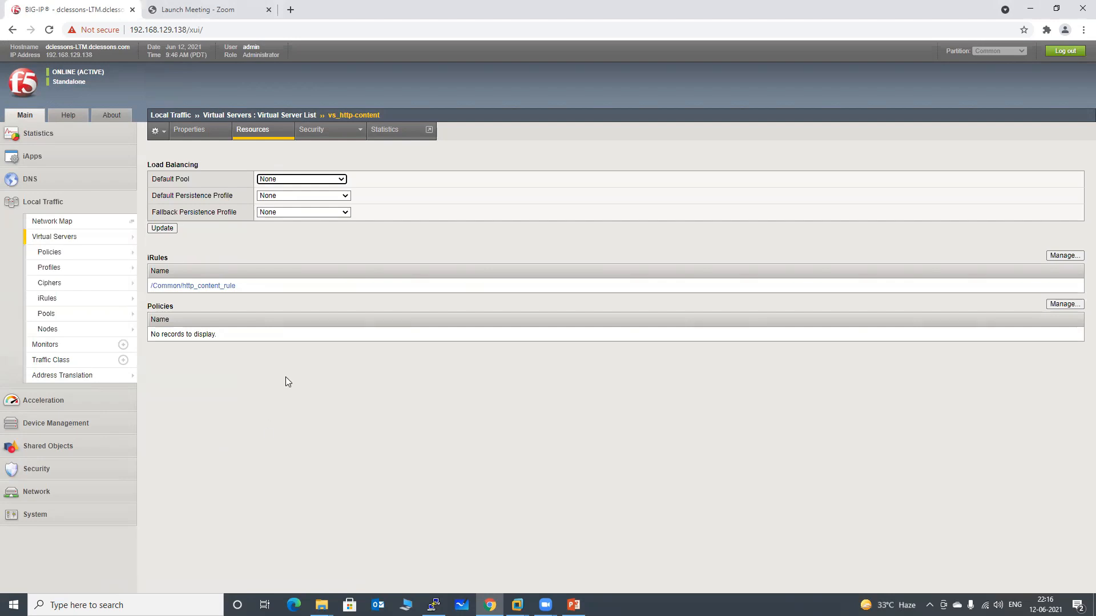
Load the virtual server address 10.10.10.104 in a new browser tab to test the default traffic path
left_click(290, 9)
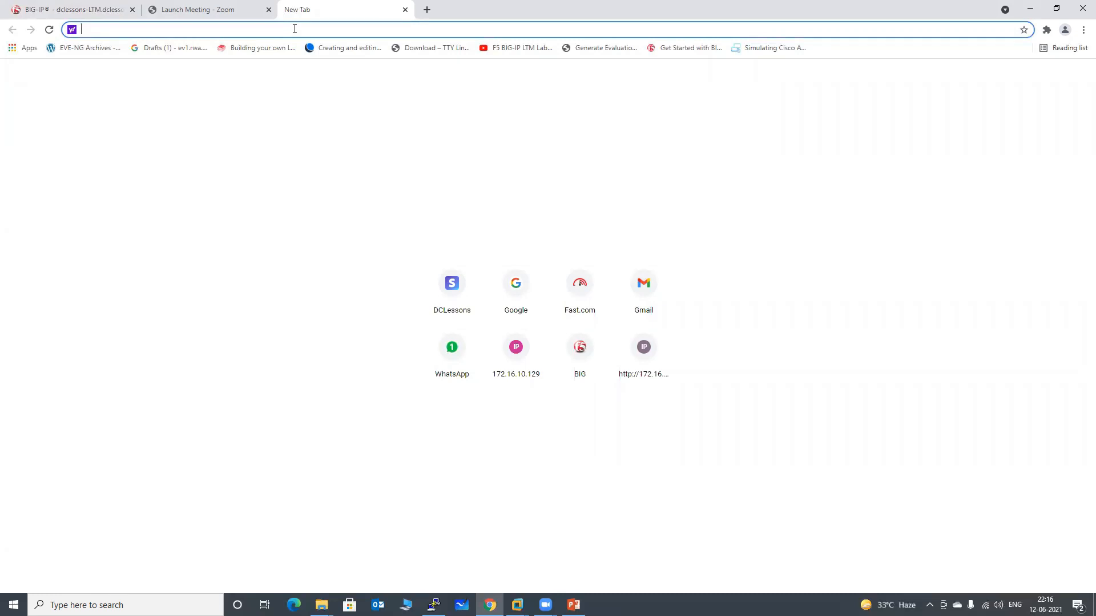
type("h")
key("BackSpace")
key("BackSpace")
type("1")
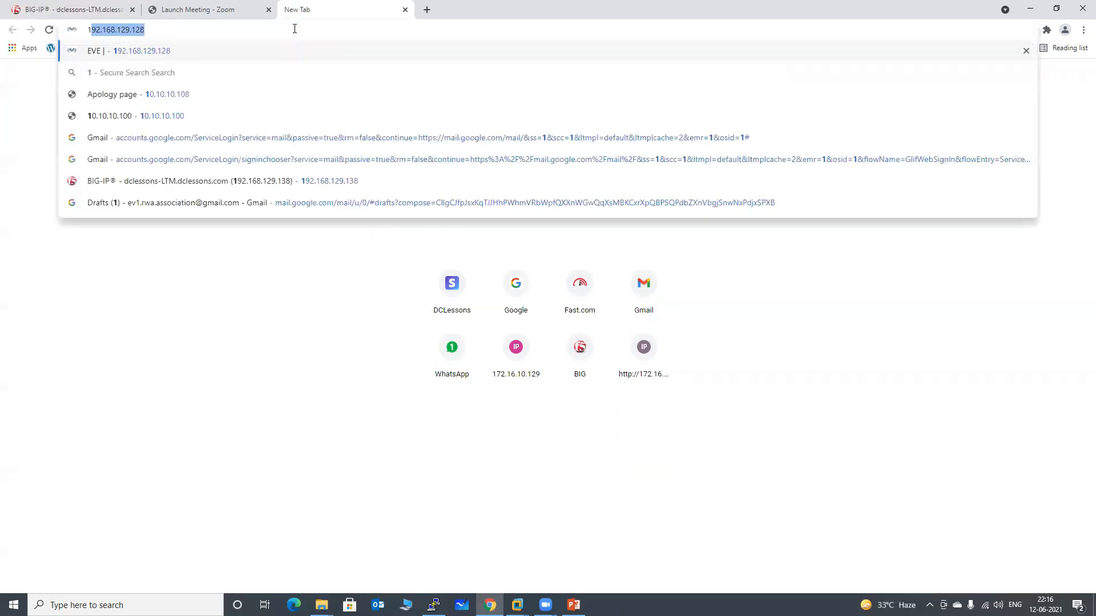
type("0.10.10.")
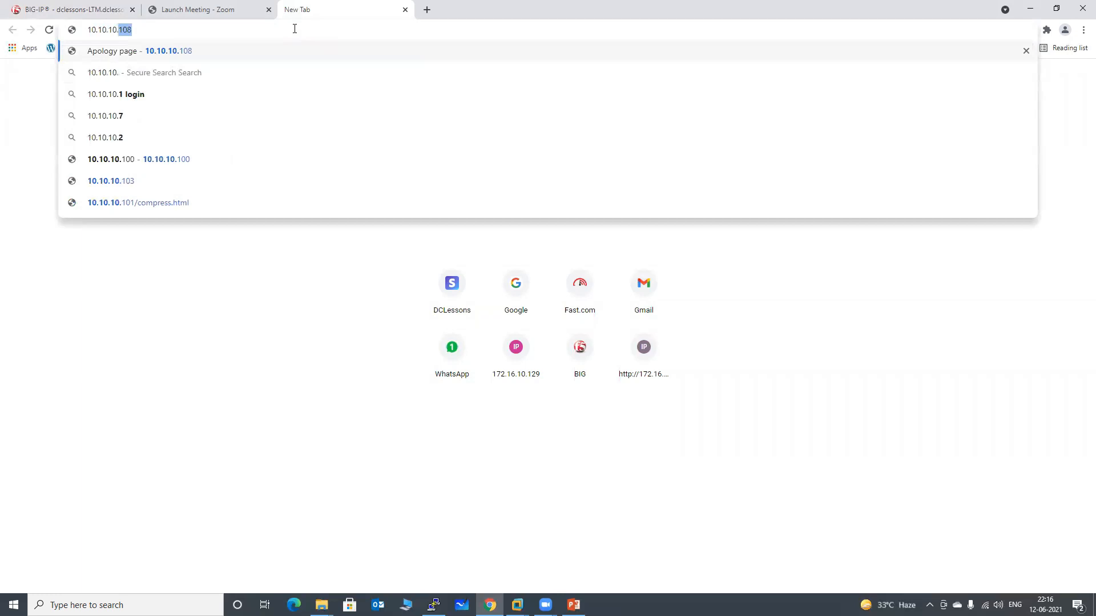
type("104")
key("Return")
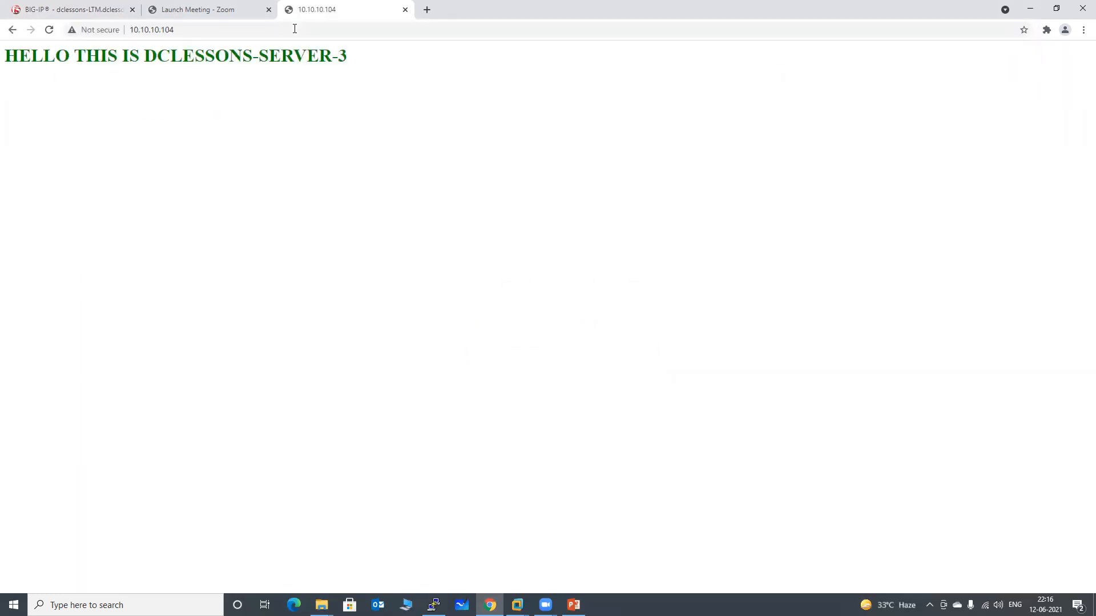
Compare the requested address 10.10.10.104 with the conditions in http_content_rule, checking which pool its else branch uses
left_click(86, 11)
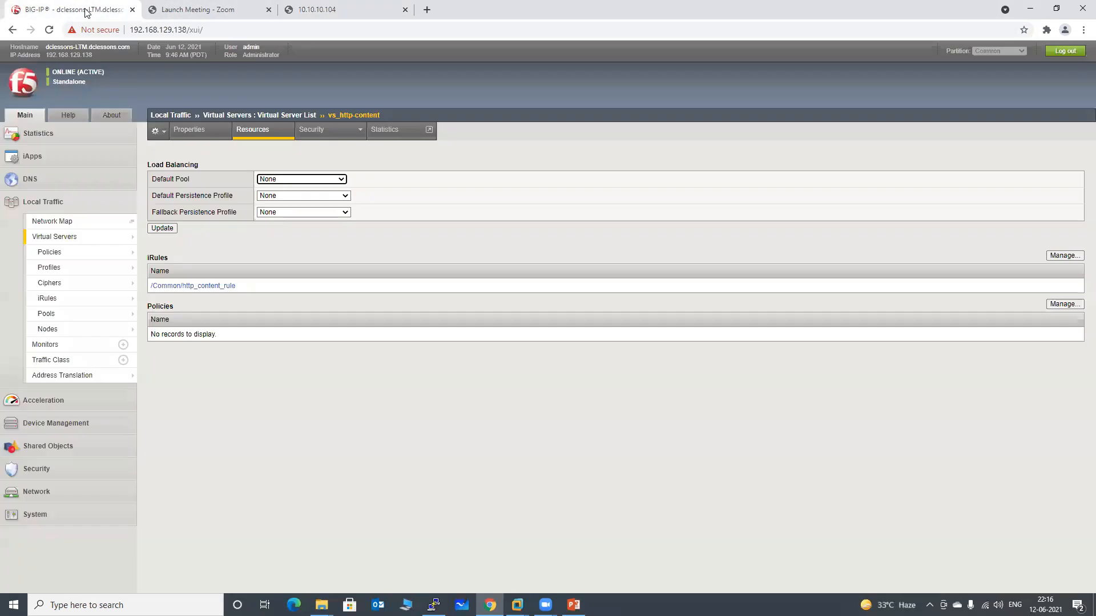
left_click(191, 286)
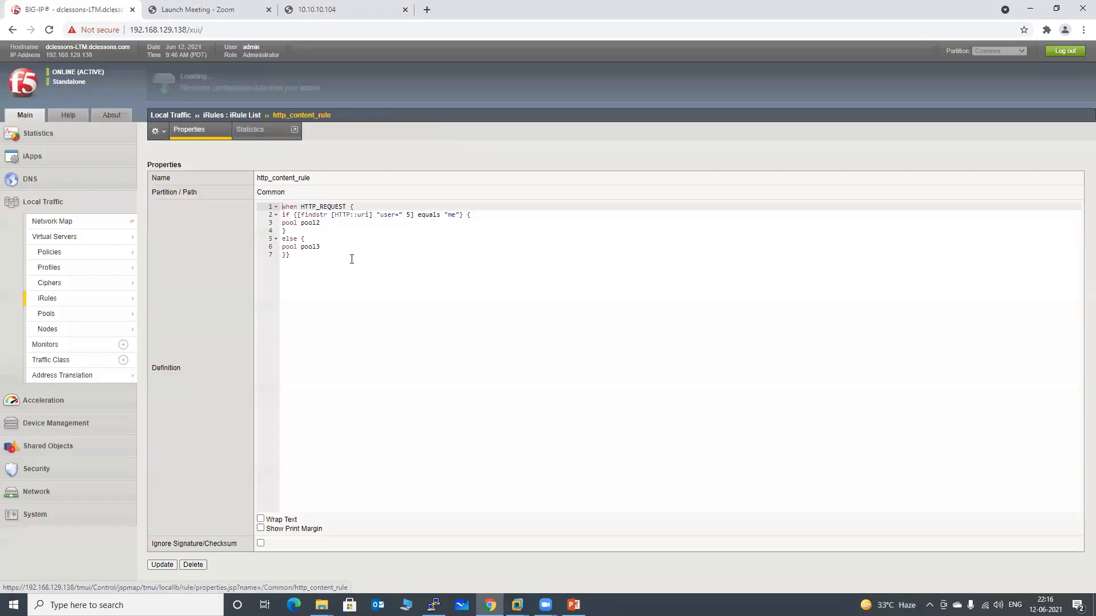
left_click(345, 10)
left_click(162, 30)
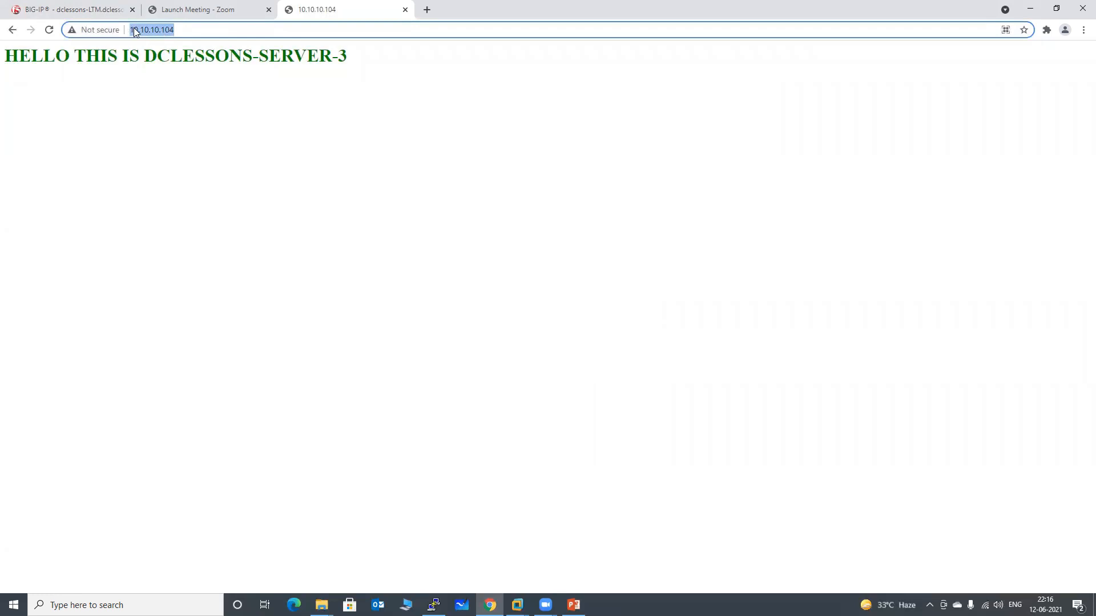
left_click(200, 30)
left_click_drag(180, 29, 130, 30)
left_click(102, 10)
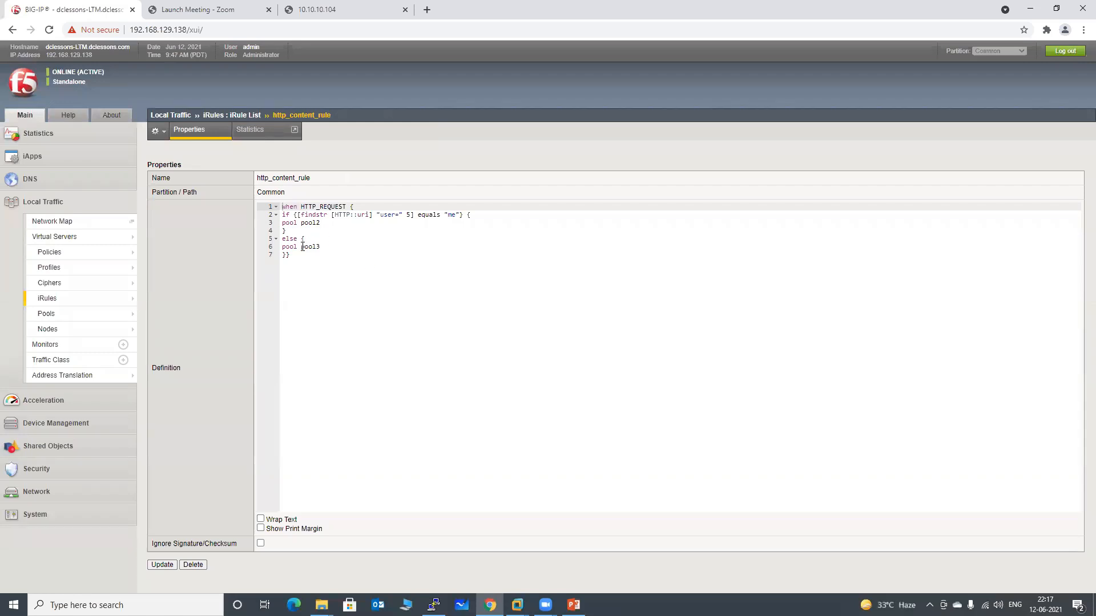
left_click_drag(302, 246, 320, 246)
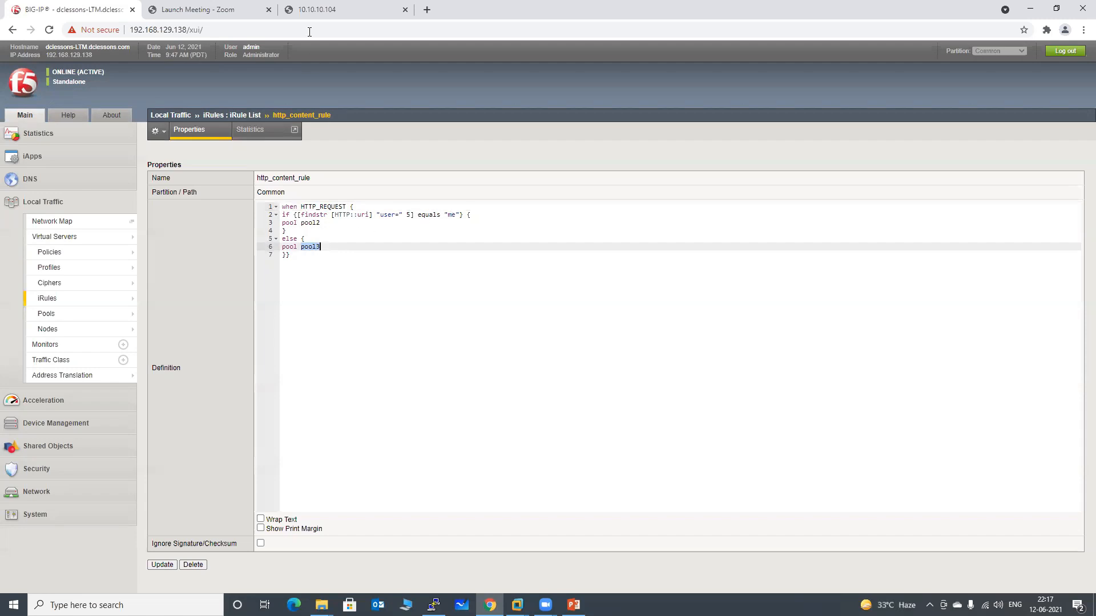
left_click(330, 13)
left_click(203, 34)
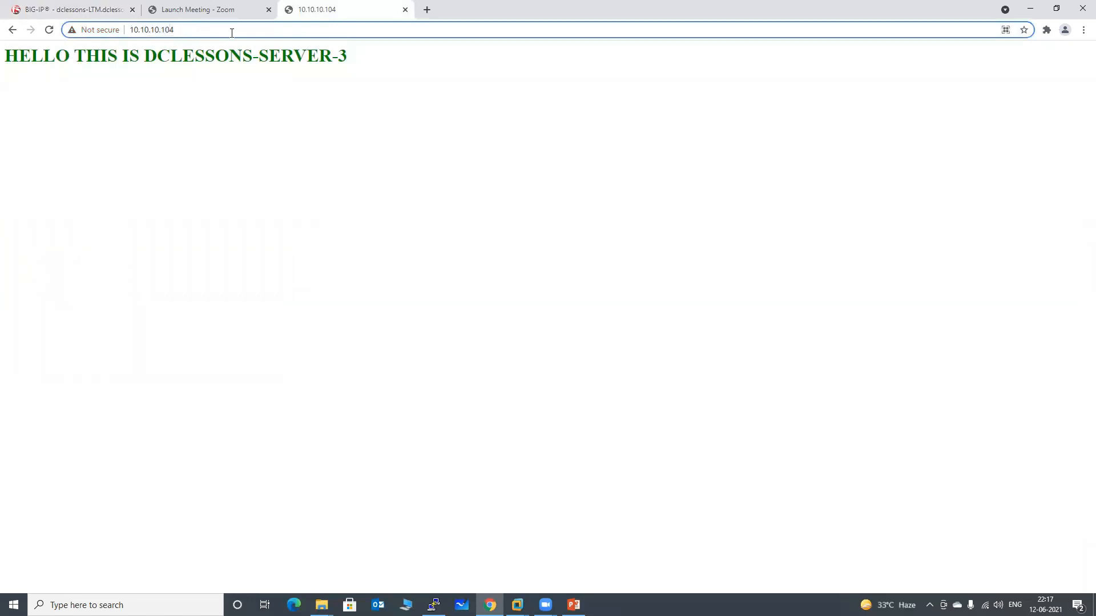
key("BackSpace")
key("BackSpace")
key("BackSpace")
key("BackSpace")
key("BackSpace")
key("BackSpace")
key("BackSpace")
key("BackSpace")
key("BackSpace")
key("BackSpace")
key("BackSpace")
key("BackSpace")
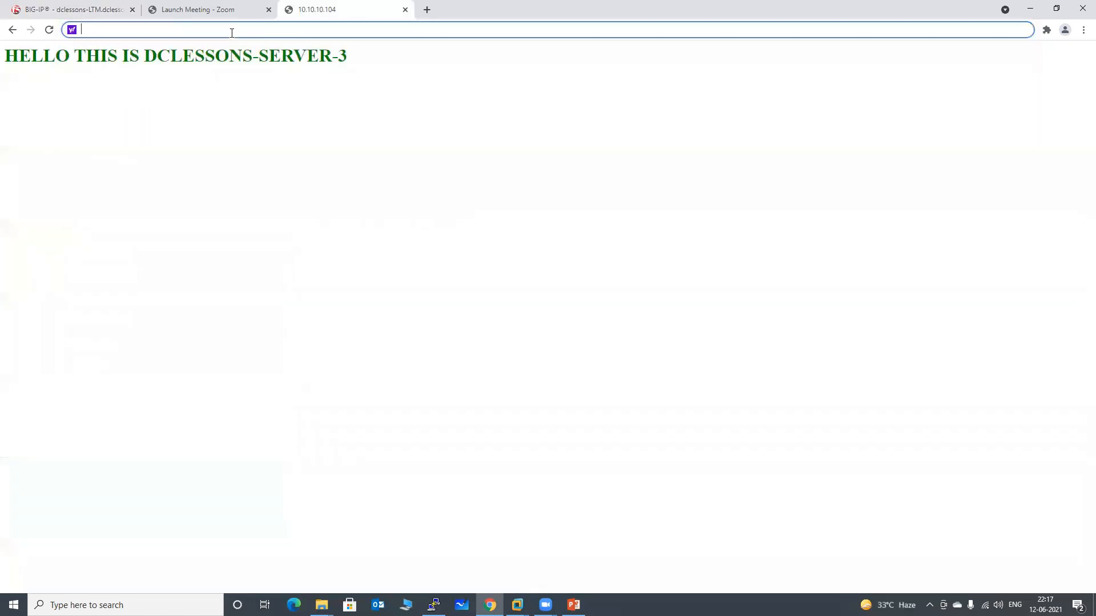
type("https:")
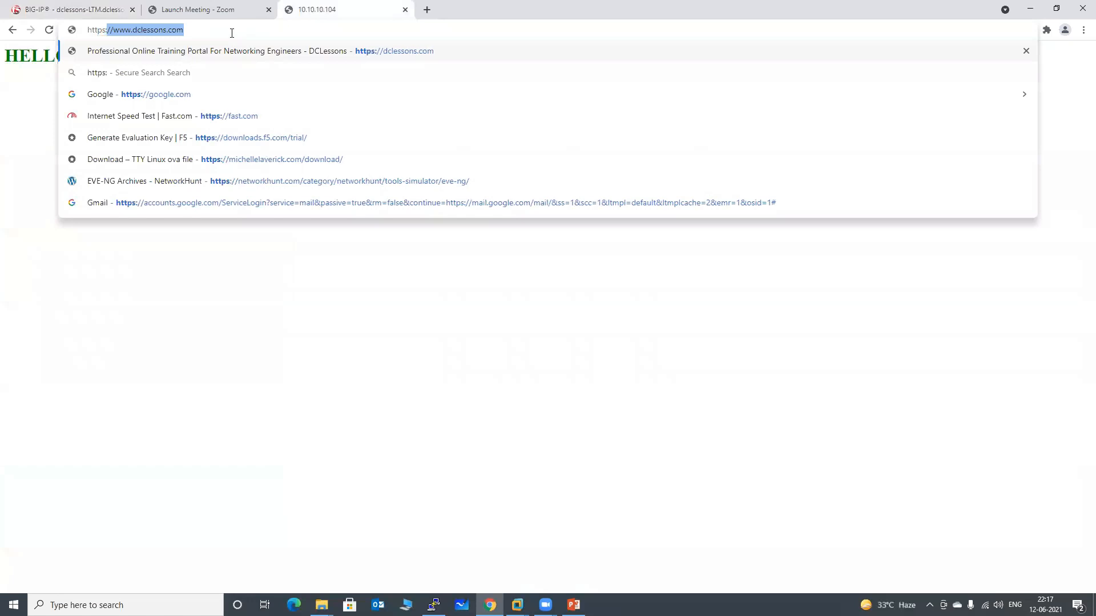
type("//")
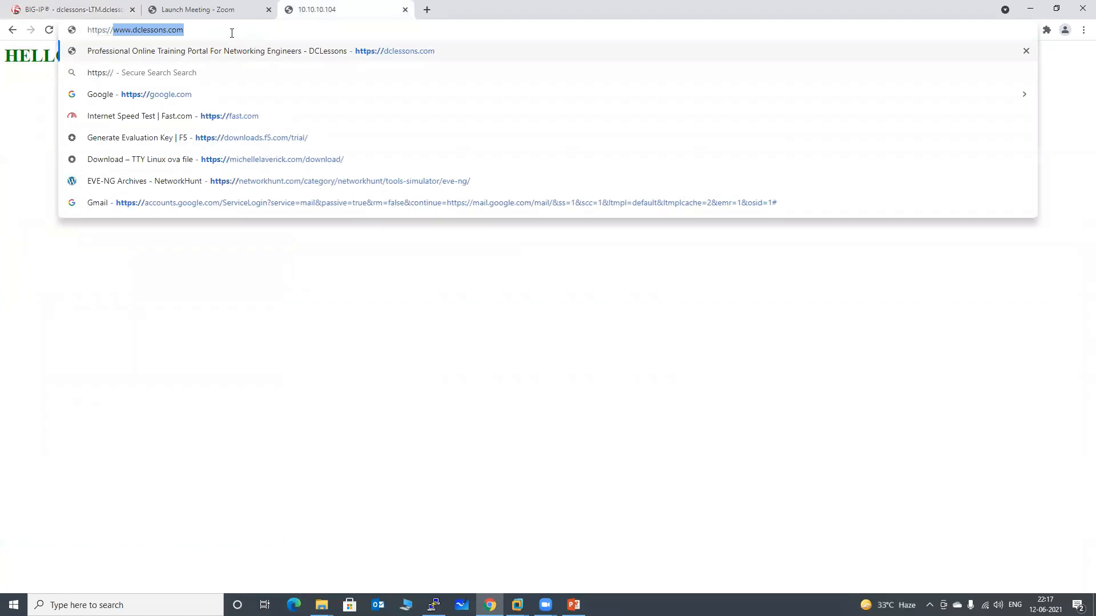
type("10.10.10.10")
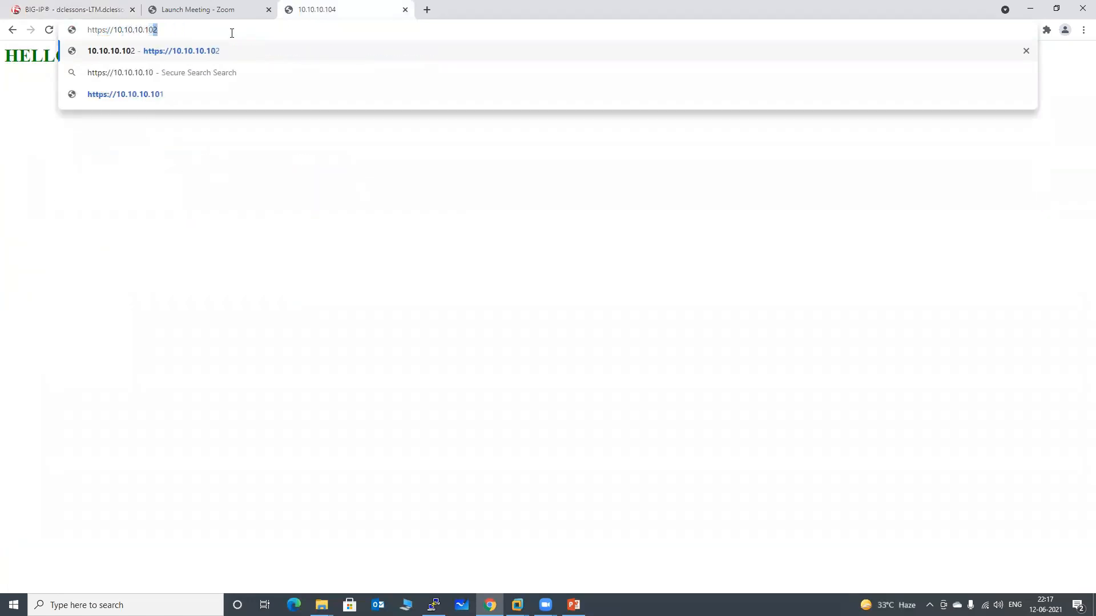
type("4/")
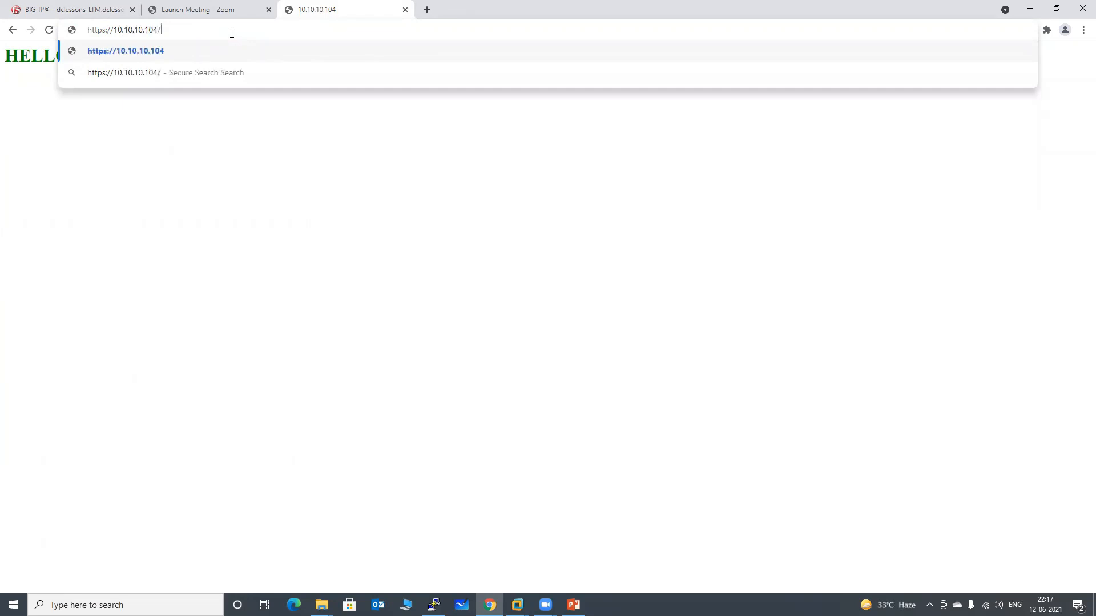
type("?user=me")
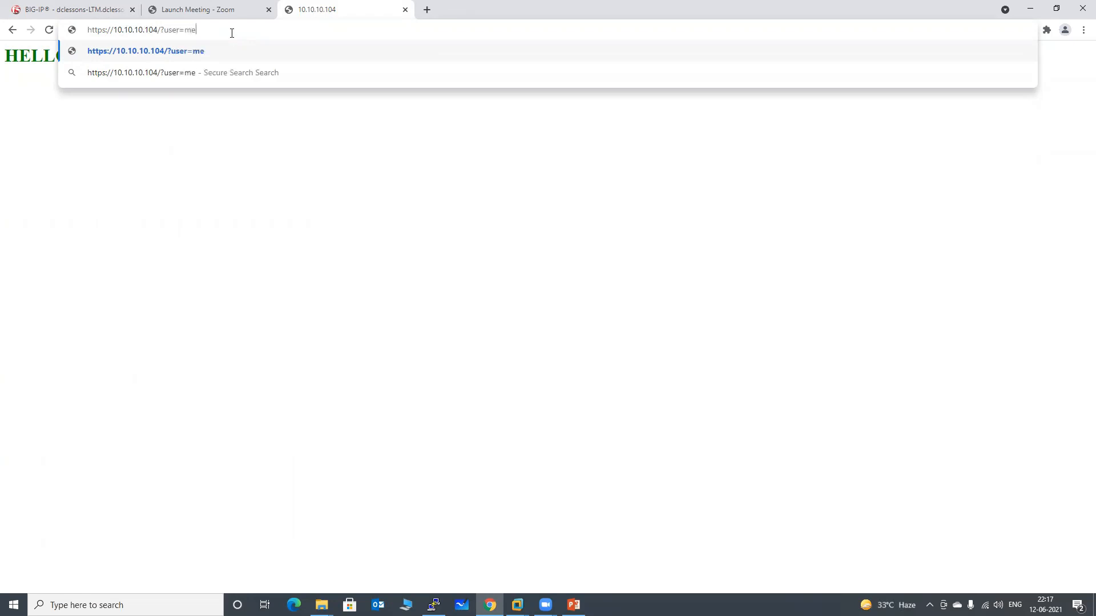
key("Return")
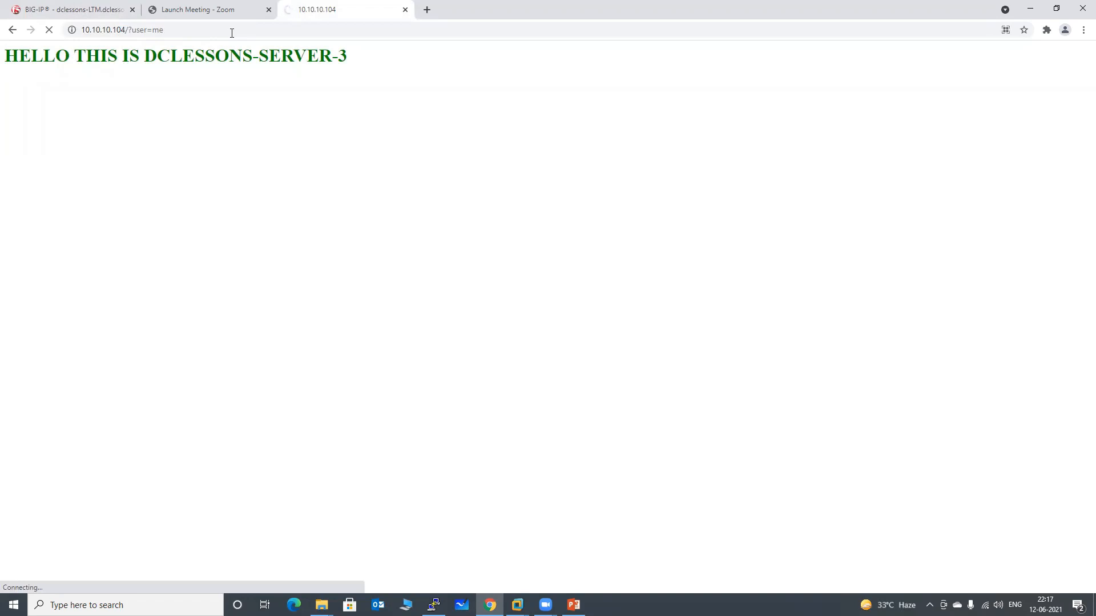
left_click(232, 32)
key("End")
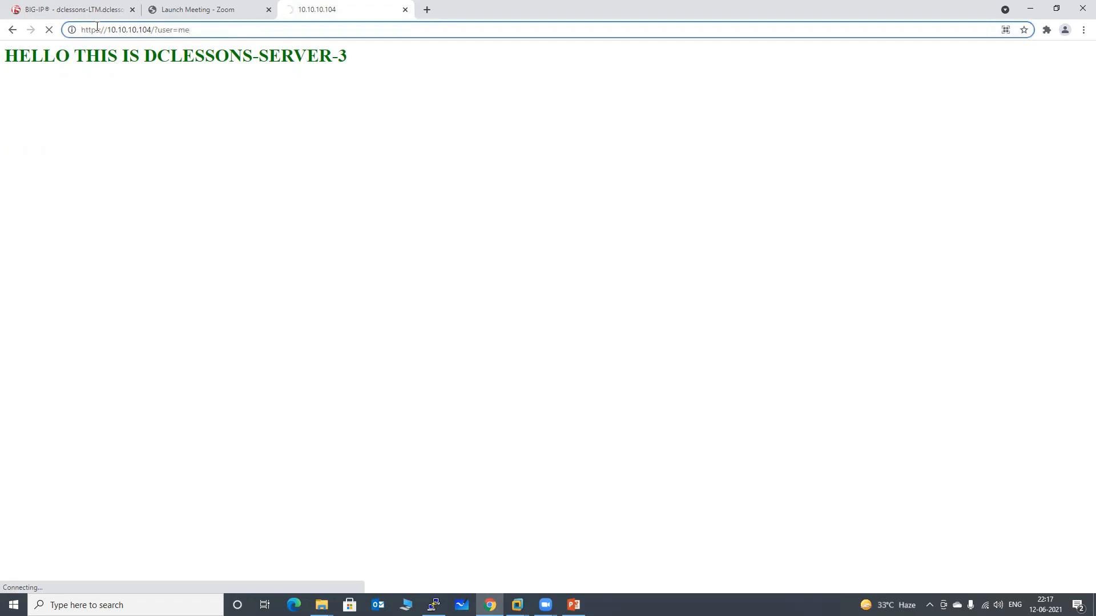
key("BackSpace")
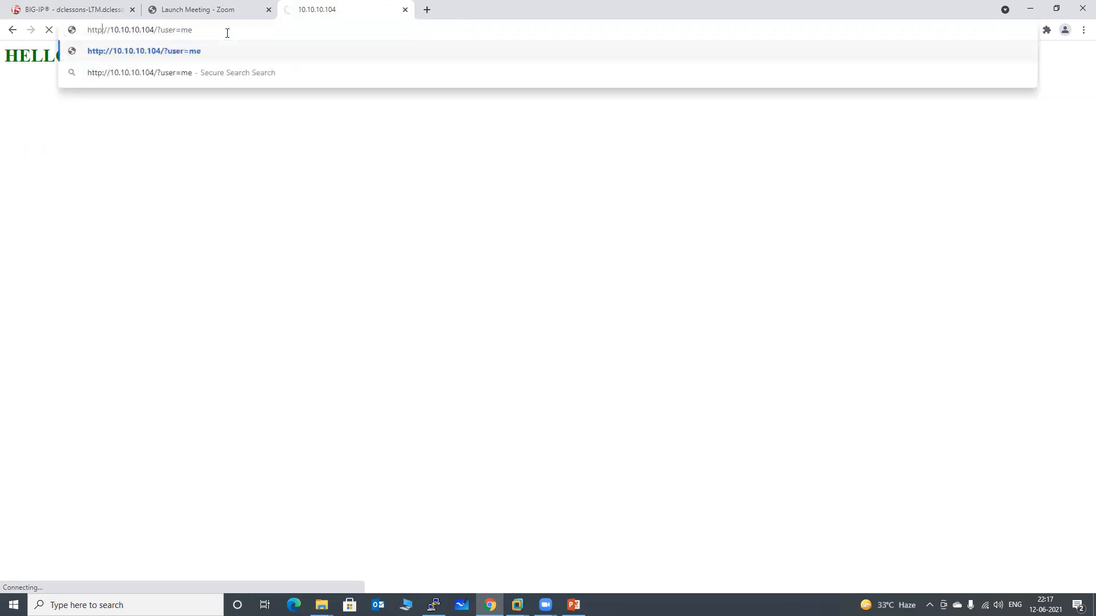
key("Return")
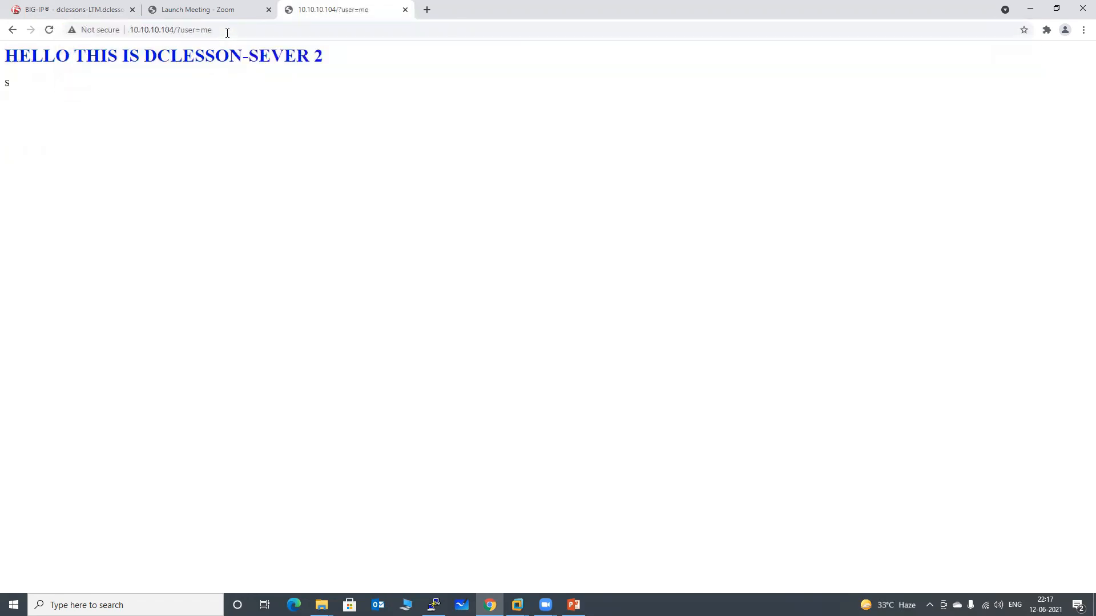
Check the user value in the requested address against the server name on the returned page
left_click(227, 33)
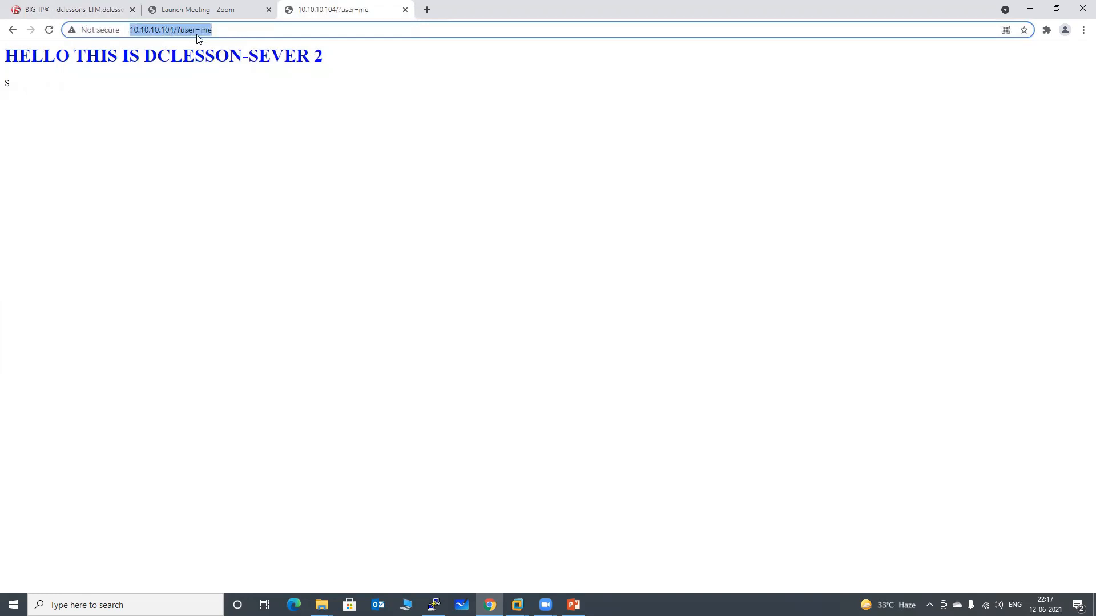
left_click(204, 30)
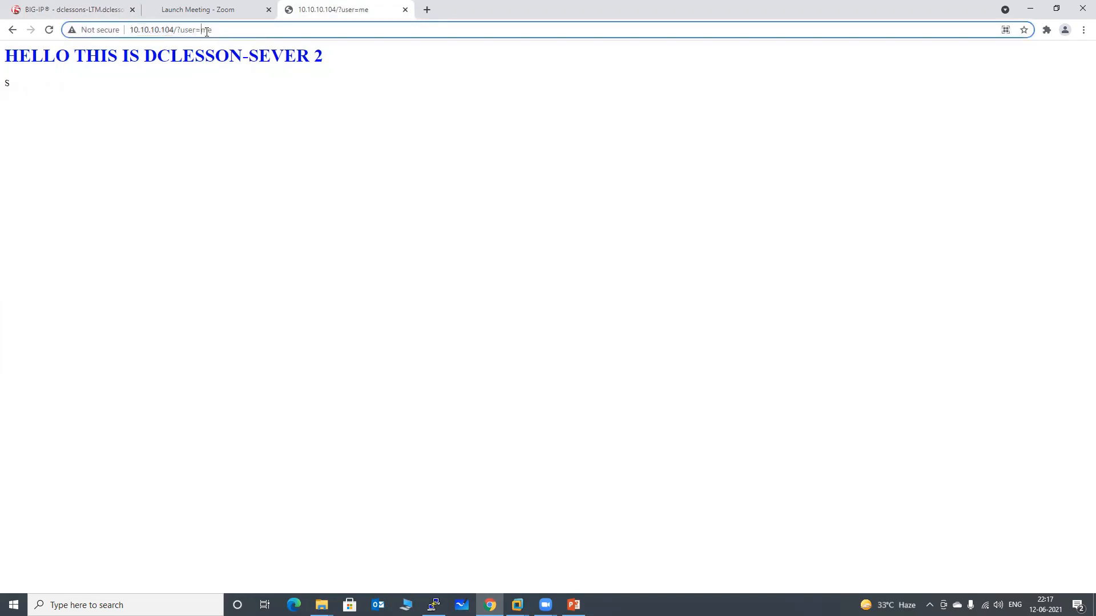
double_click(208, 31)
left_click_drag(149, 55, 325, 63)
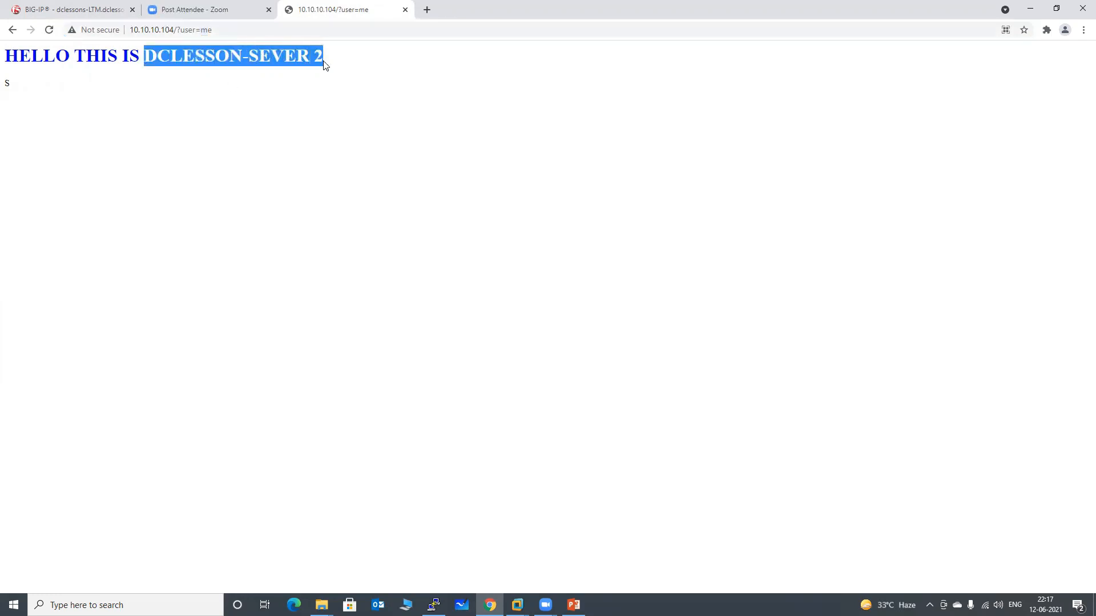
Review the "me" condition and its matching pool in http_content_rule, and return to the test page
left_click(85, 10)
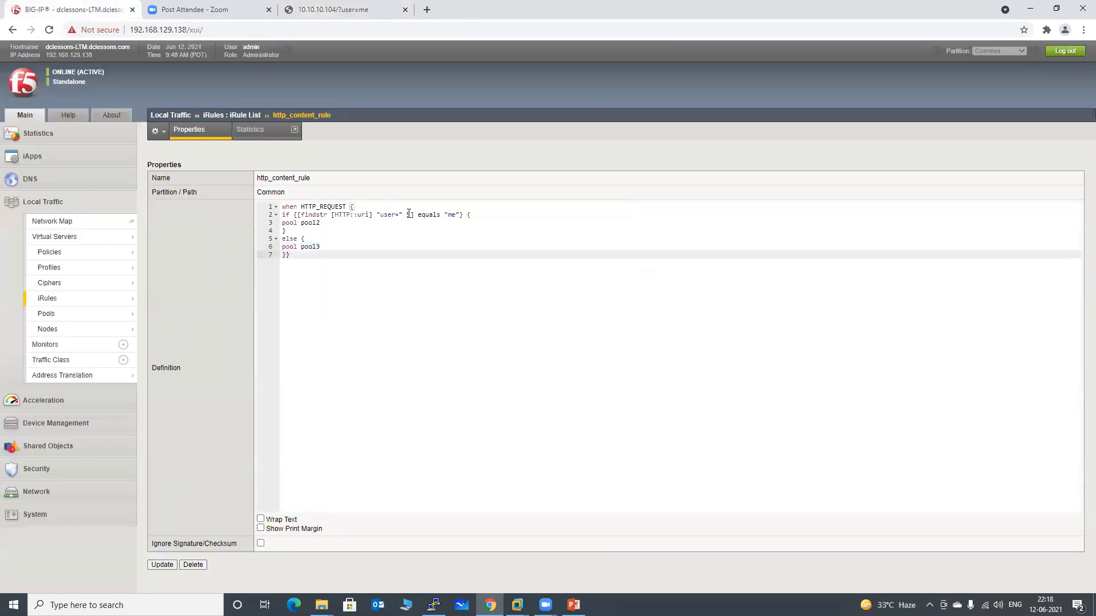
left_click(453, 214)
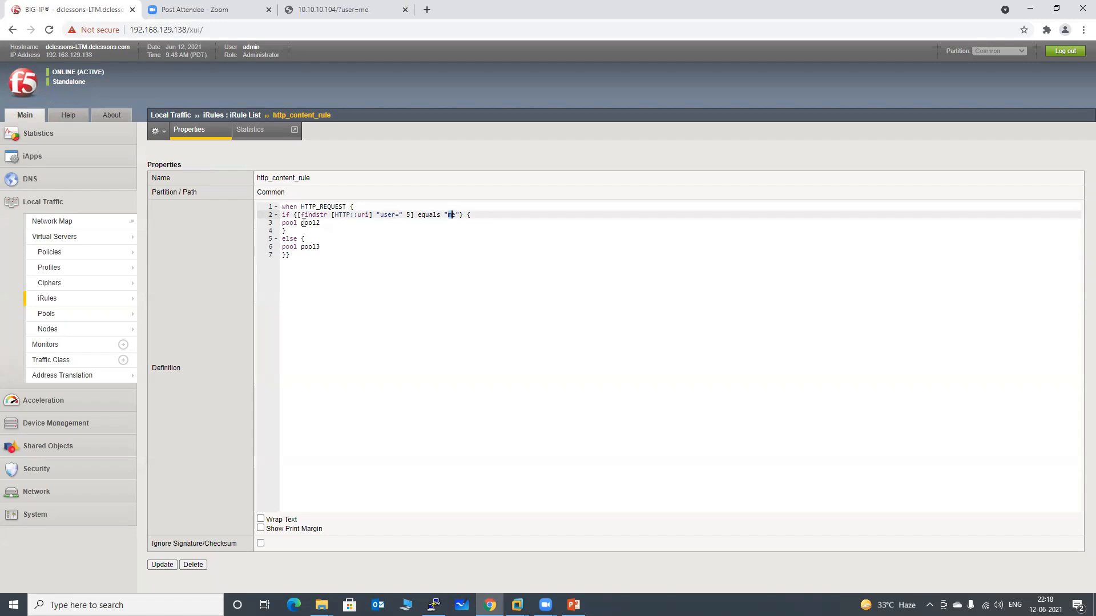
left_click_drag(301, 222, 318, 223)
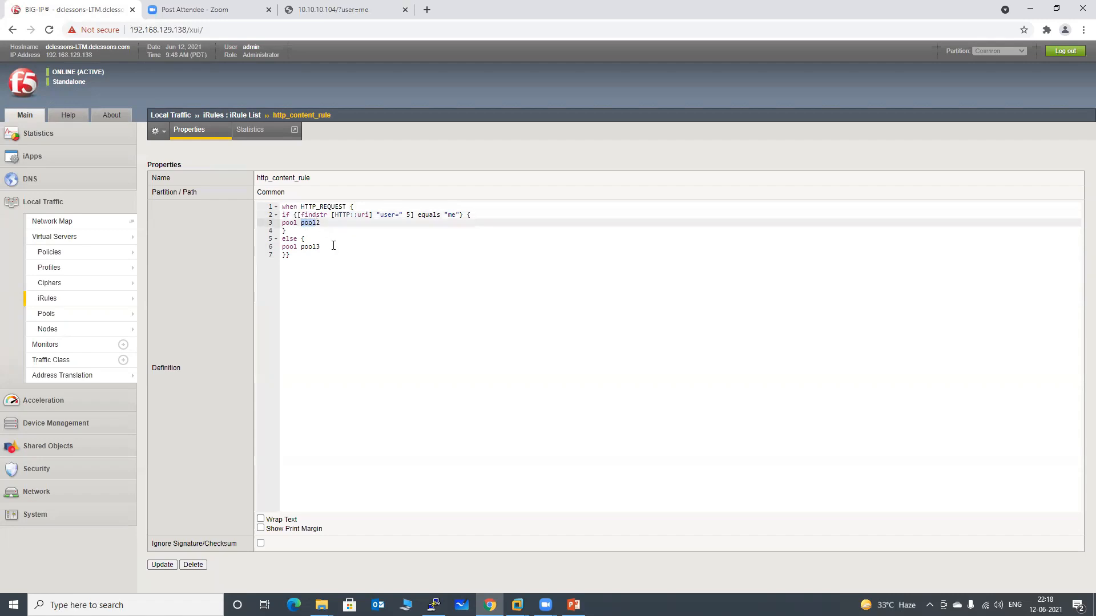
left_click(345, 9)
left_click(260, 80)
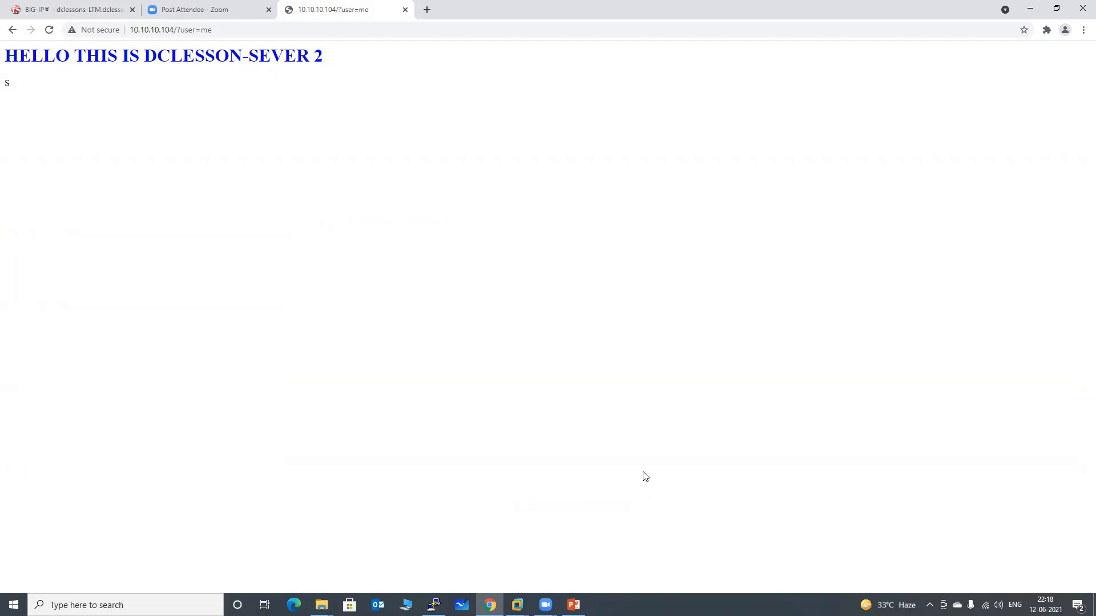
Switch to the PowerPoint lab presentation and advance from the Topology slide to the closing slide
left_click(574, 605)
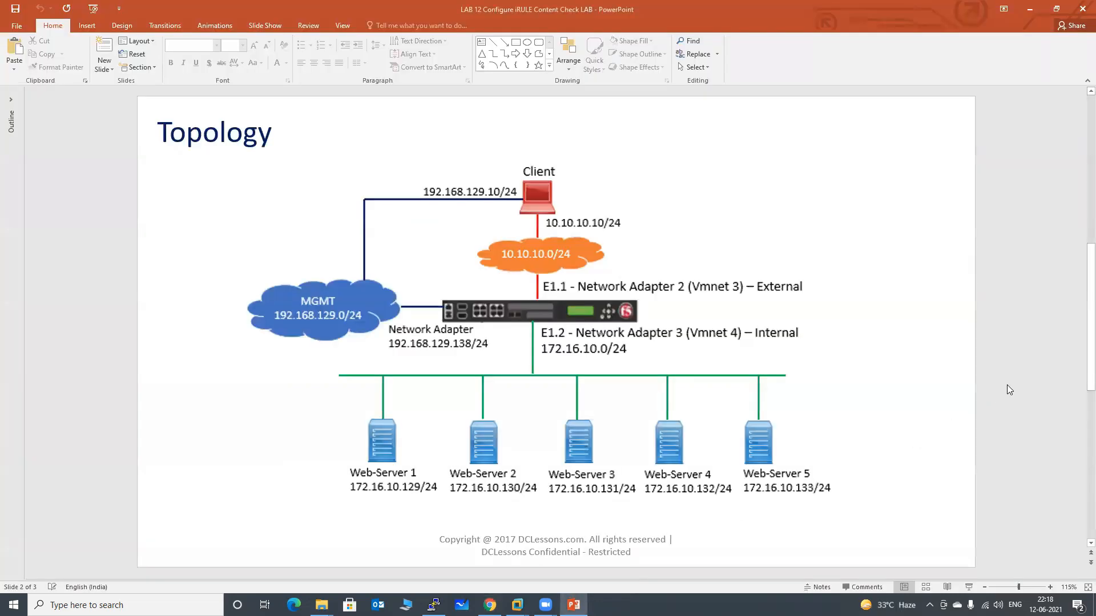
scroll(1007, 385, "down", 3)
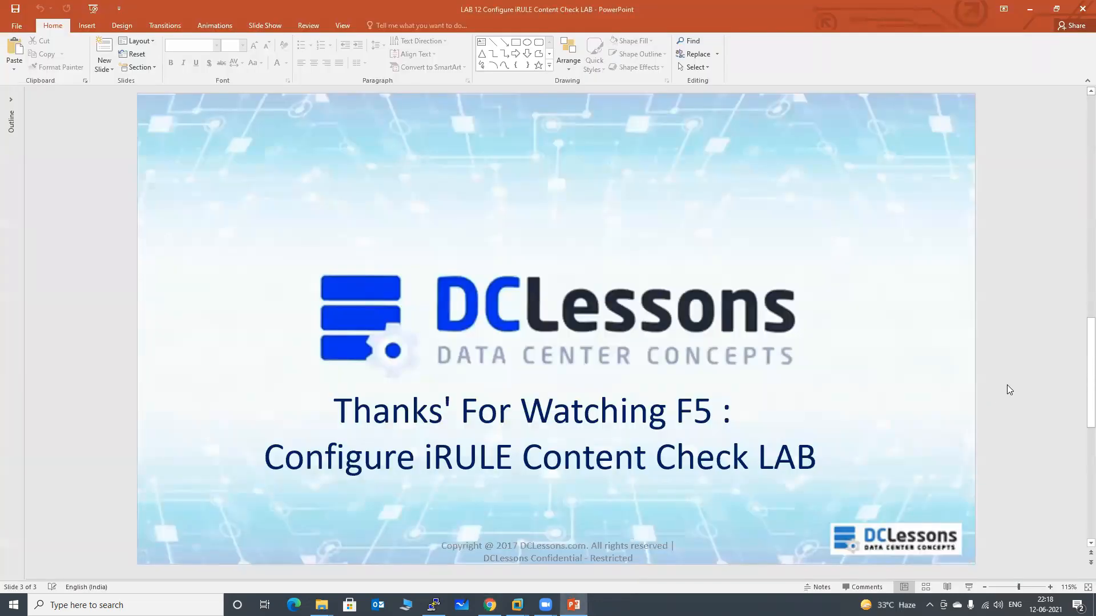